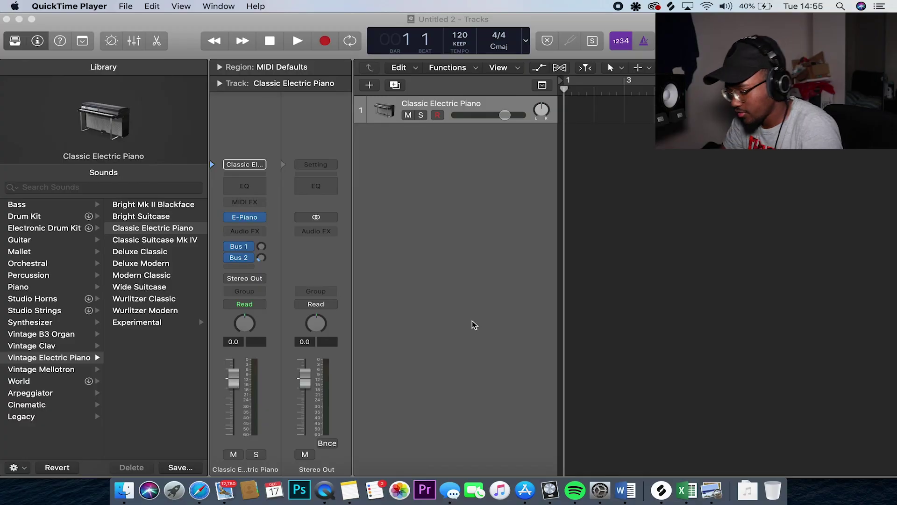
- Replace the track's electric piano instrument with Alchemy (Stereo)
click(265, 217)
click(514, 284)
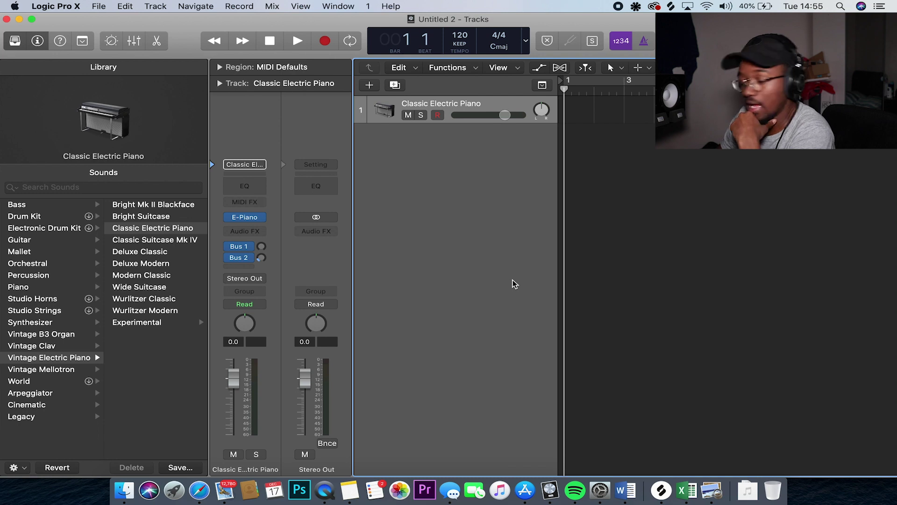
click(576, 491)
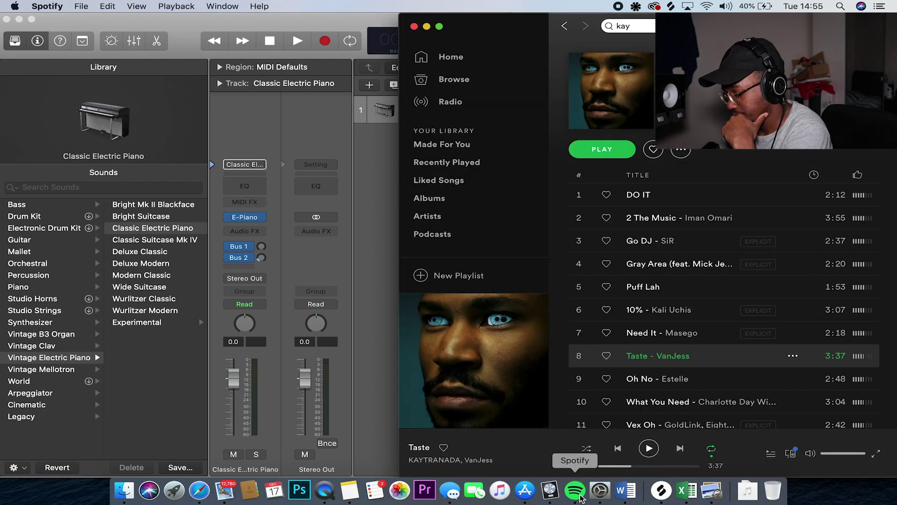
click(378, 266)
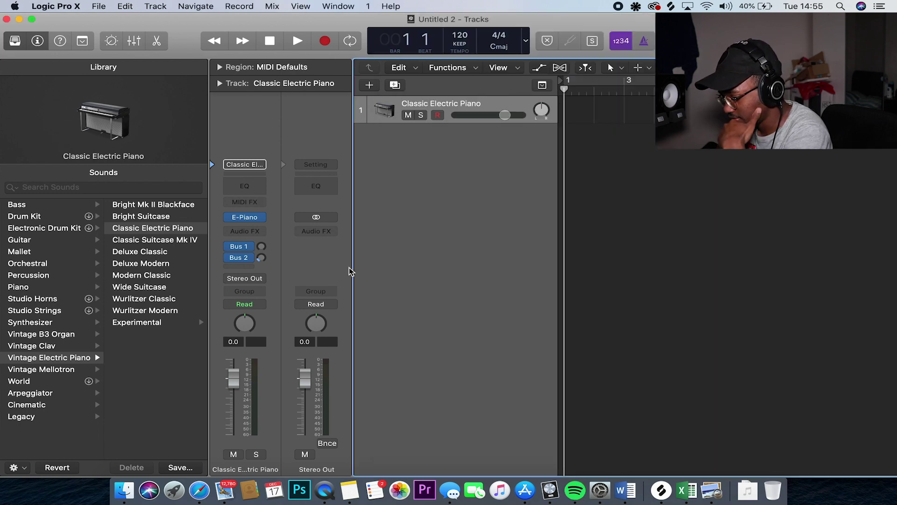
click(263, 218)
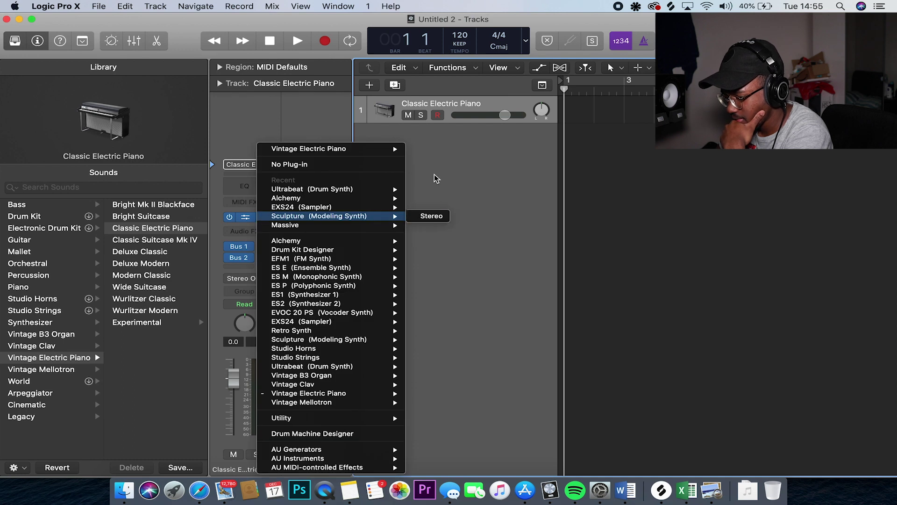
mouse_move(397, 193)
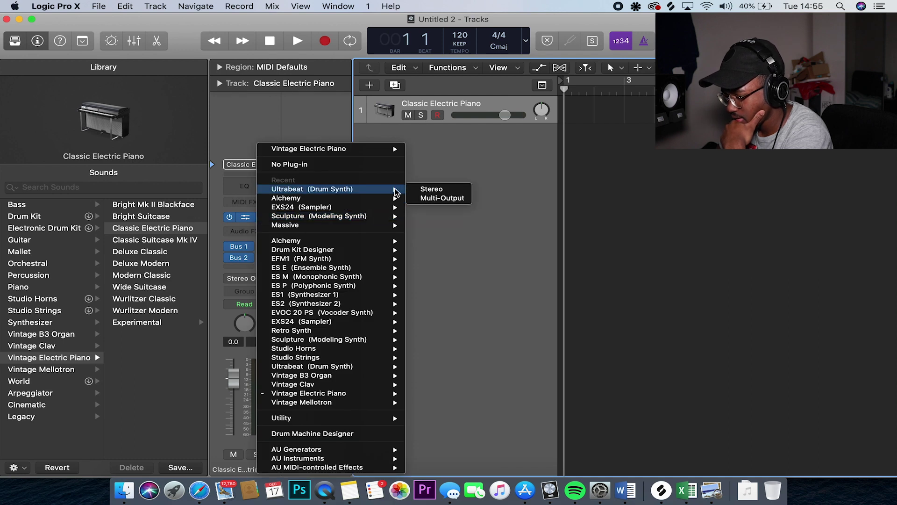
click(442, 153)
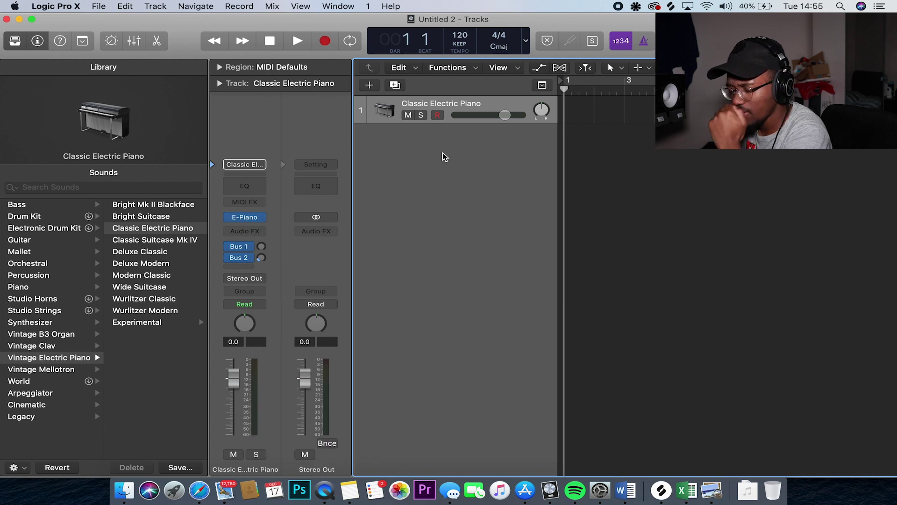
click(261, 217)
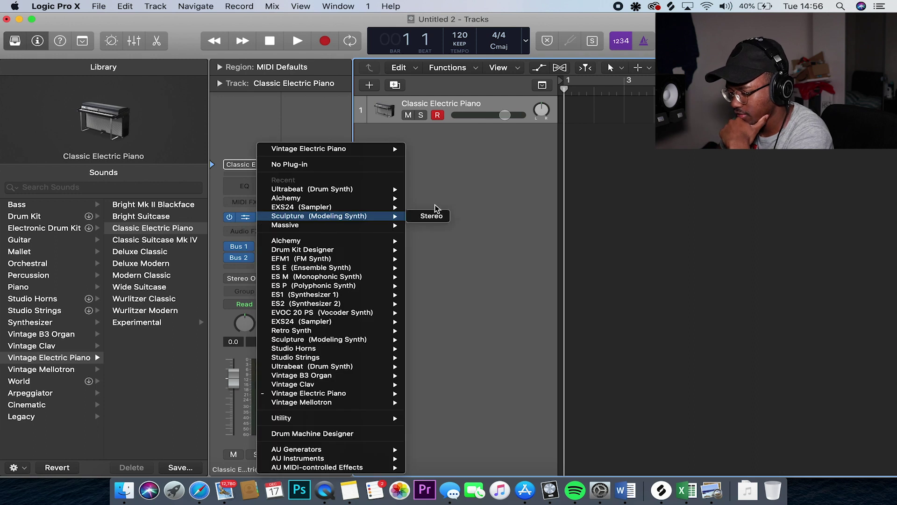
mouse_move(396, 198)
click(431, 198)
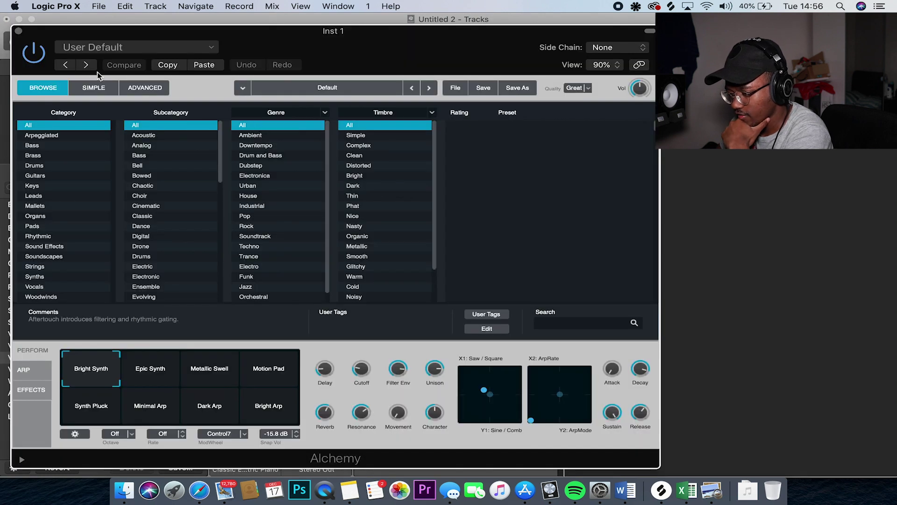
- Load the 80s Glassy Electric Piano preset from Alchemy's Keys category
key(y)
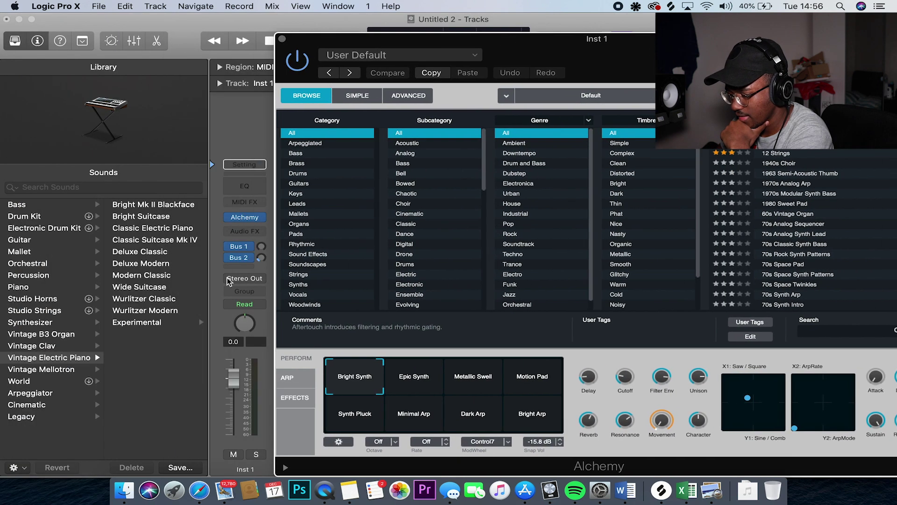
click(231, 258)
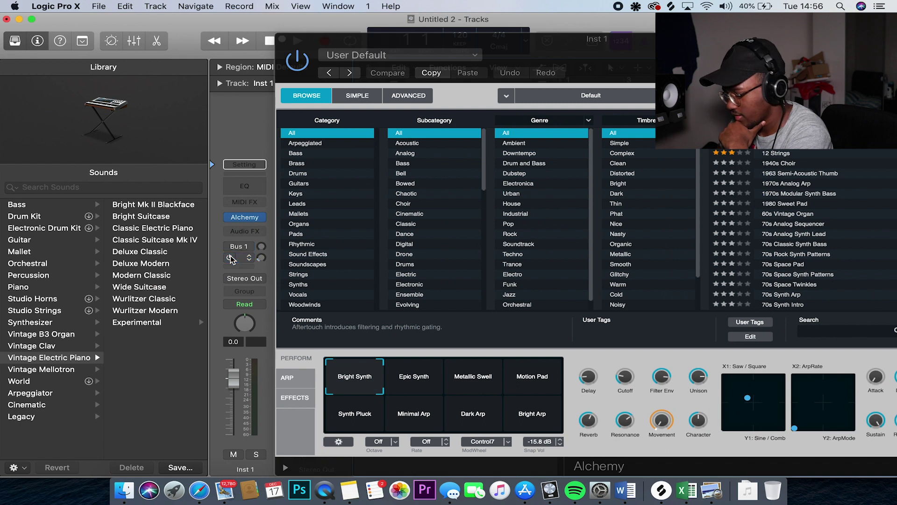
click(327, 193)
click(788, 154)
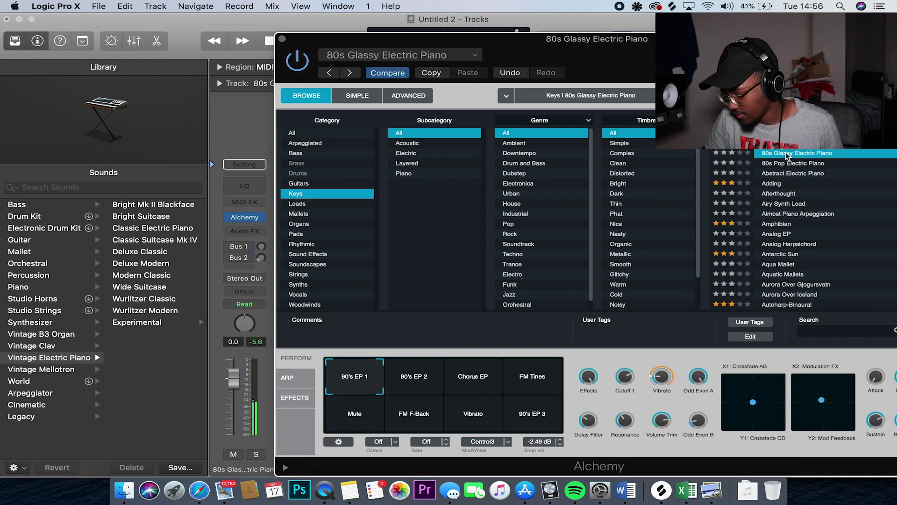
- Try the 80s Pop Electric Piano preset in Alchemy's browser
click(793, 163)
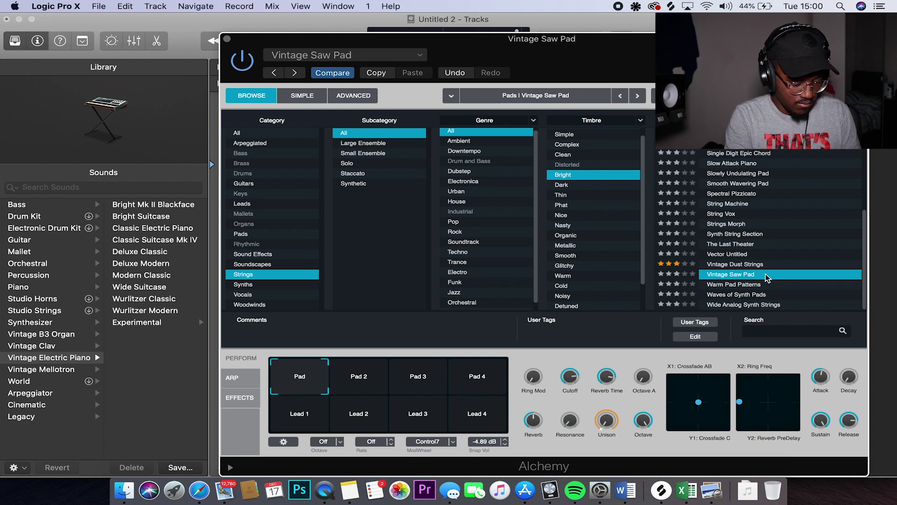
- Finish recording the pad chords and open the region in an enlarged note editor
click(227, 38)
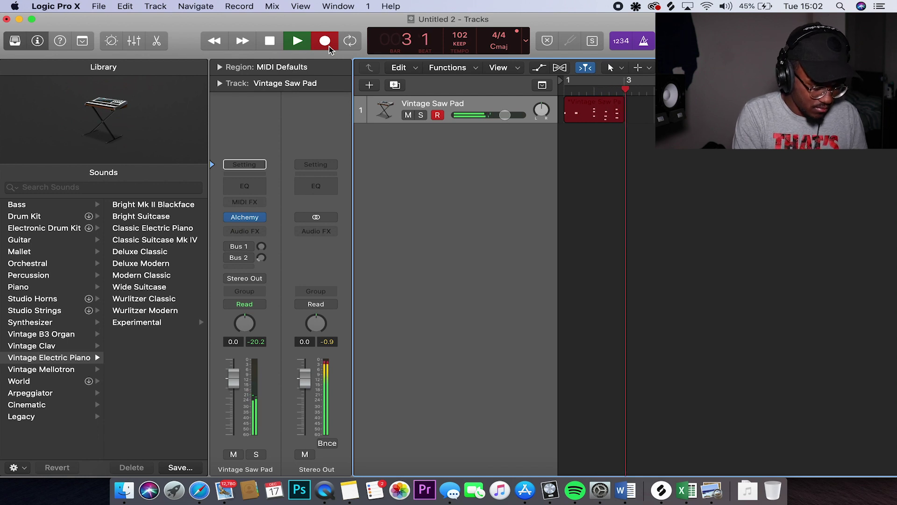
key(space)
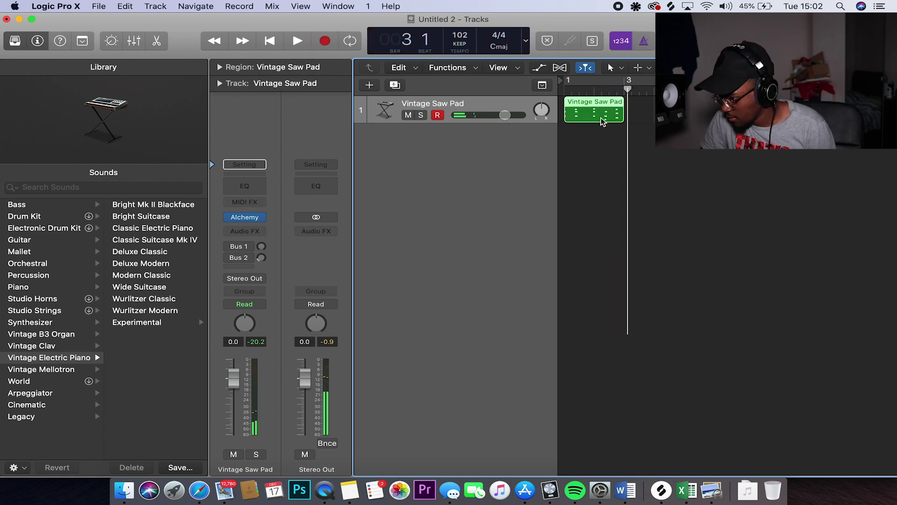
double_click(602, 121)
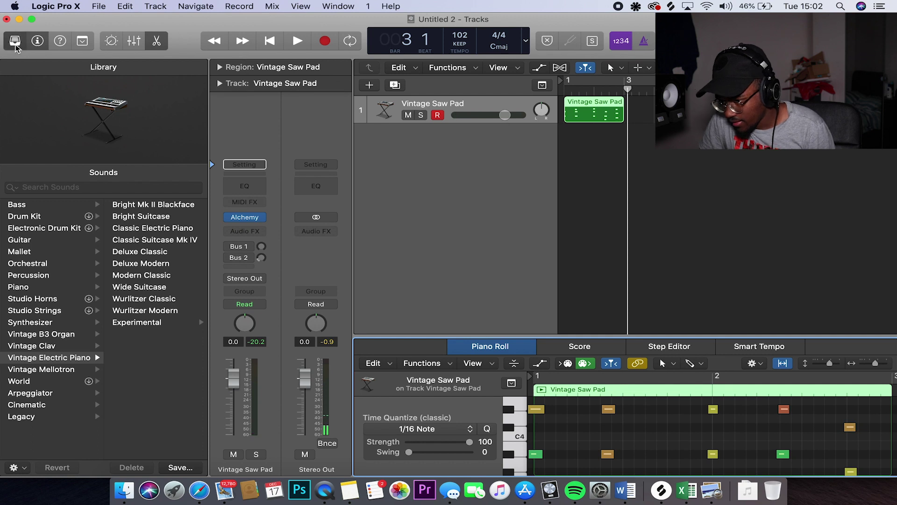
key(y)
drag(341, 337, 341, 152)
key(super+Left)
key(super+Left)
key(super+Left)
scroll(478, 411, up, 5)
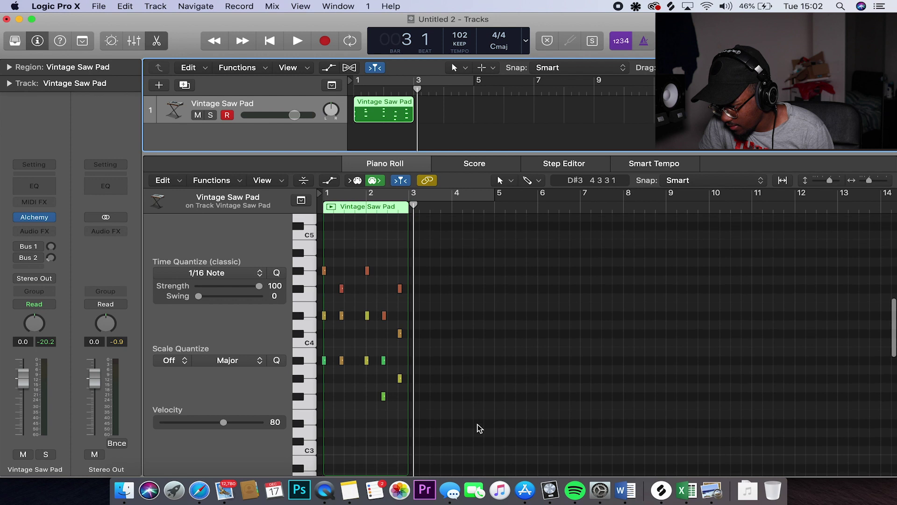
drag(477, 427, 323, 208)
- Loop bars 1–3 and raise the selected notes' velocity from 86 to 91
key(super+u)
key(z)
key(space)
click(330, 414)
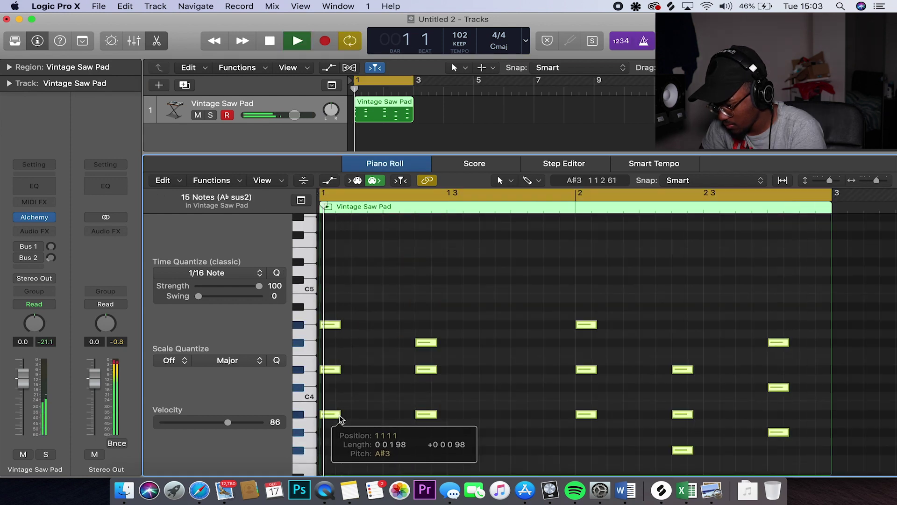
drag(228, 422, 233, 426)
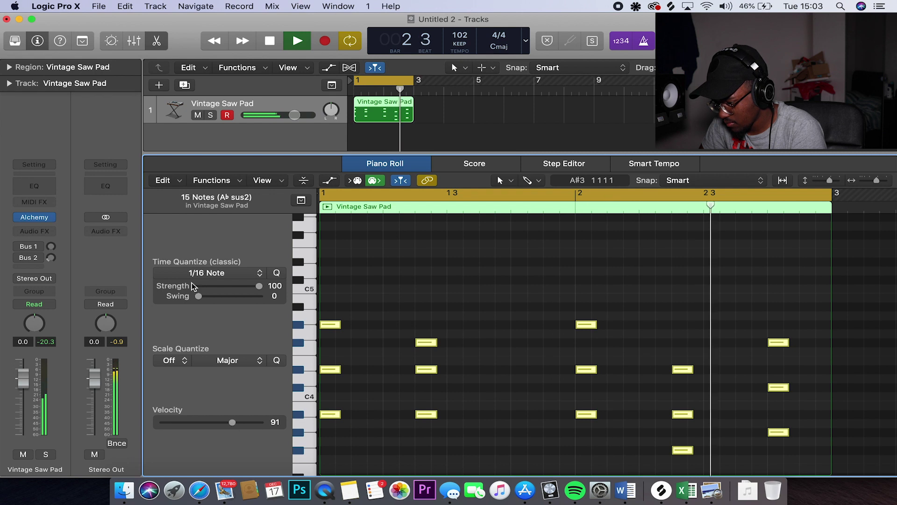
click(157, 42)
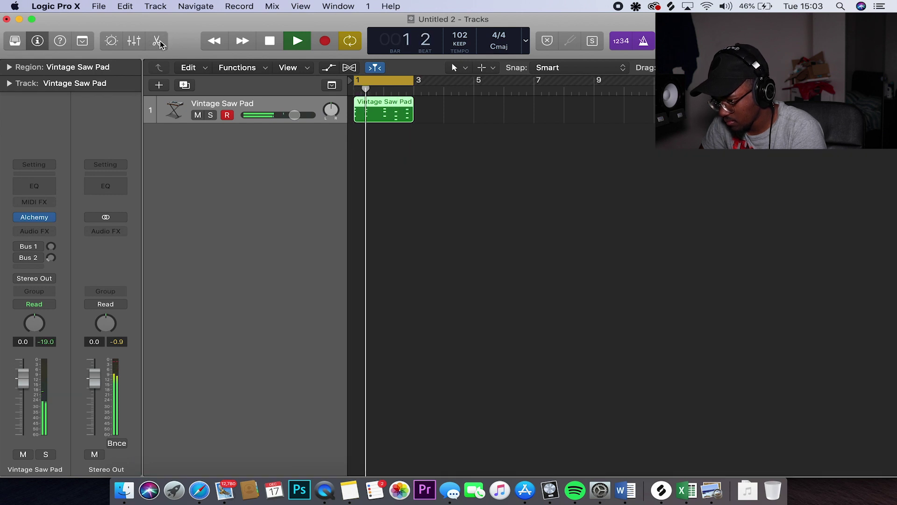
- Duplicate the pad track and load Warm Pad Patterns in its Alchemy instrument
key(space)
key(super+d)
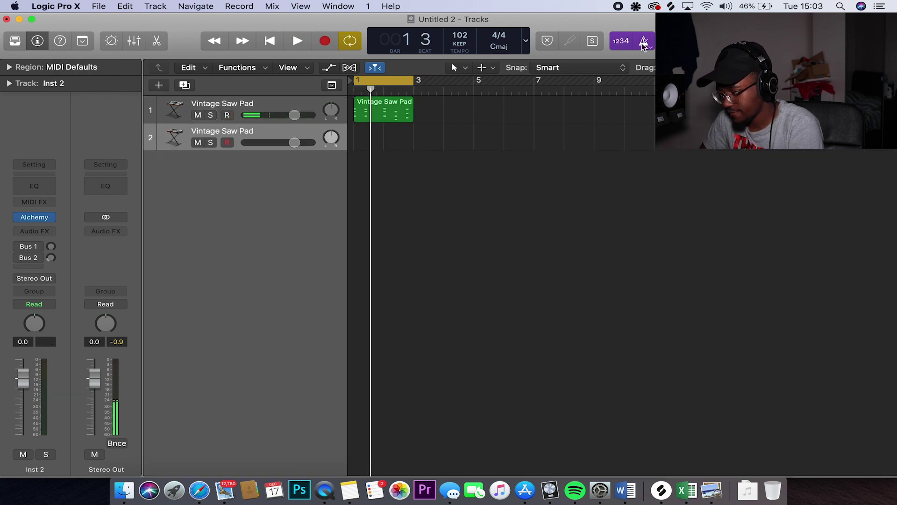
click(32, 219)
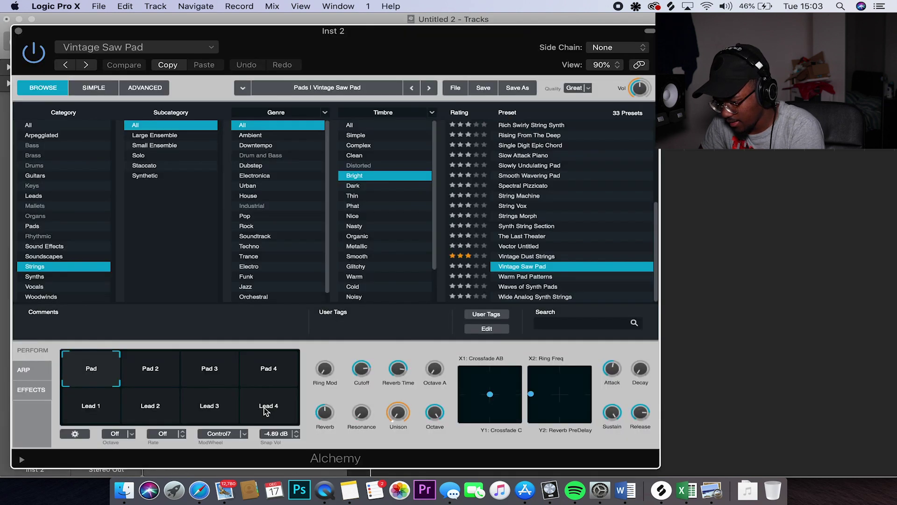
click(525, 287)
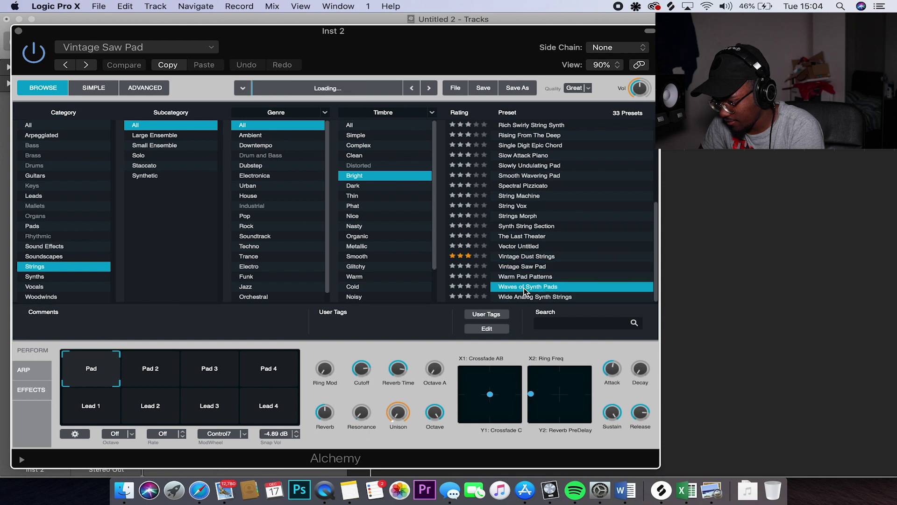
click(526, 277)
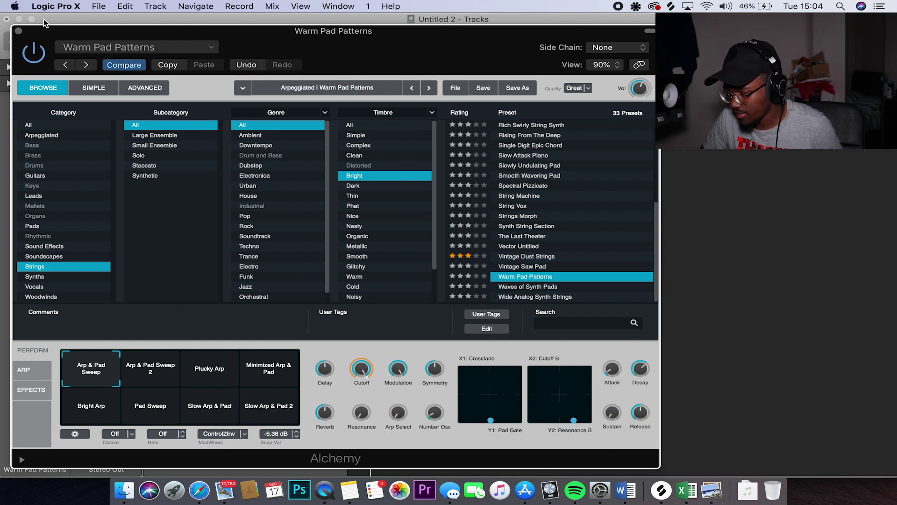
click(19, 31)
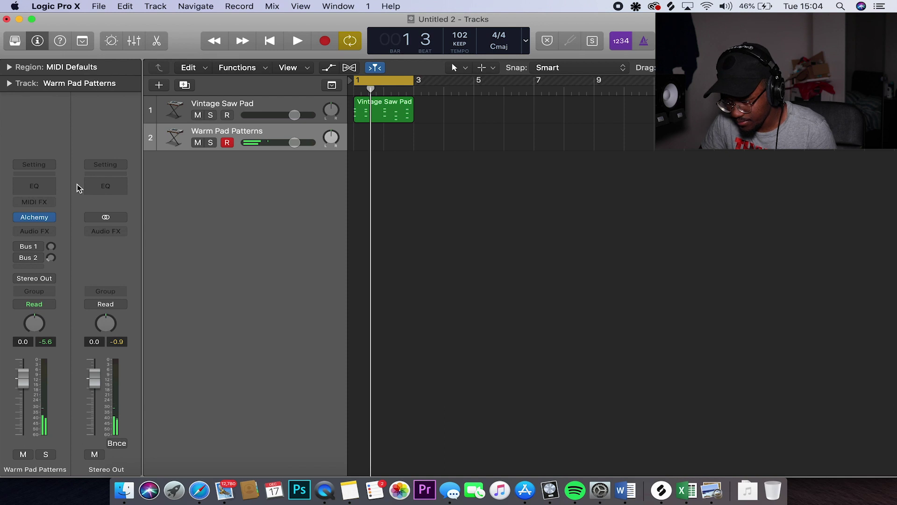
- Audition the Slow Arp & Pad 2, Minimized Arp & Pad and Plucky Arp variations
mouse_move(34, 221)
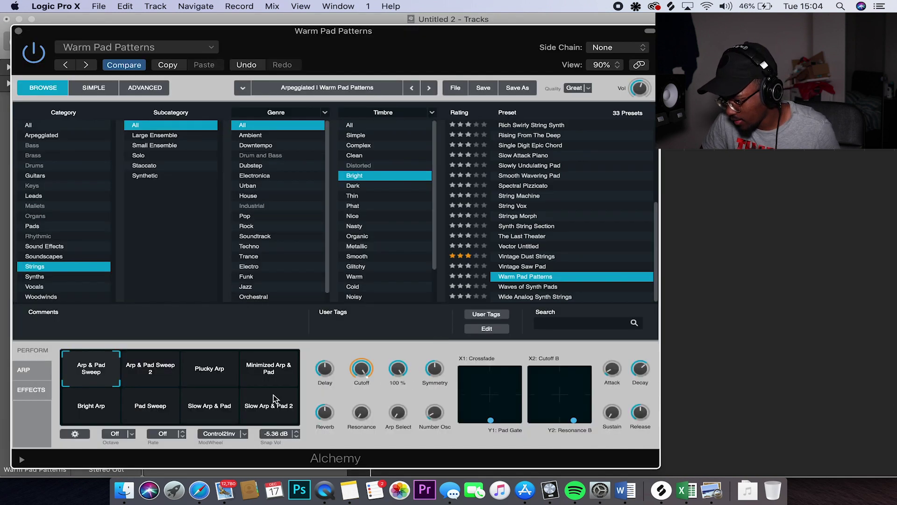
click(274, 398)
click(281, 373)
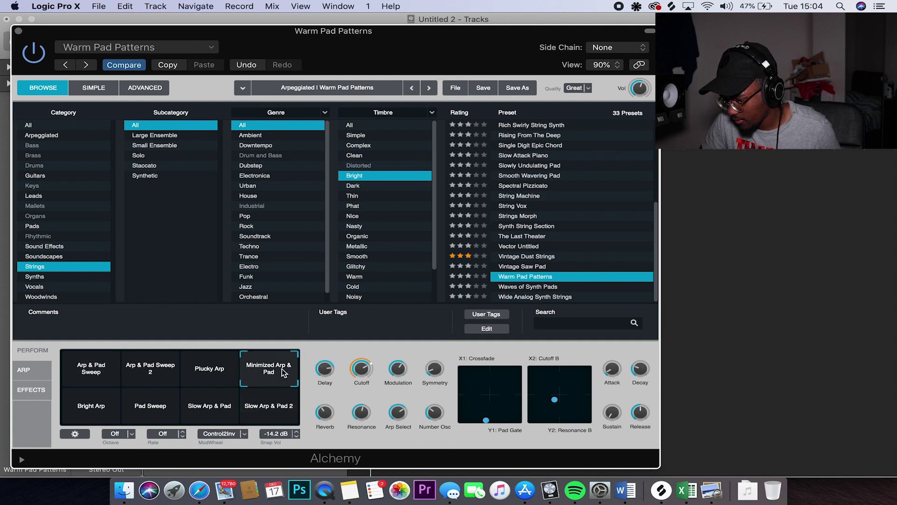
click(216, 363)
- Return to Arp & Pad Sweep and copy the Vintage Saw Pad region onto track 2
click(91, 369)
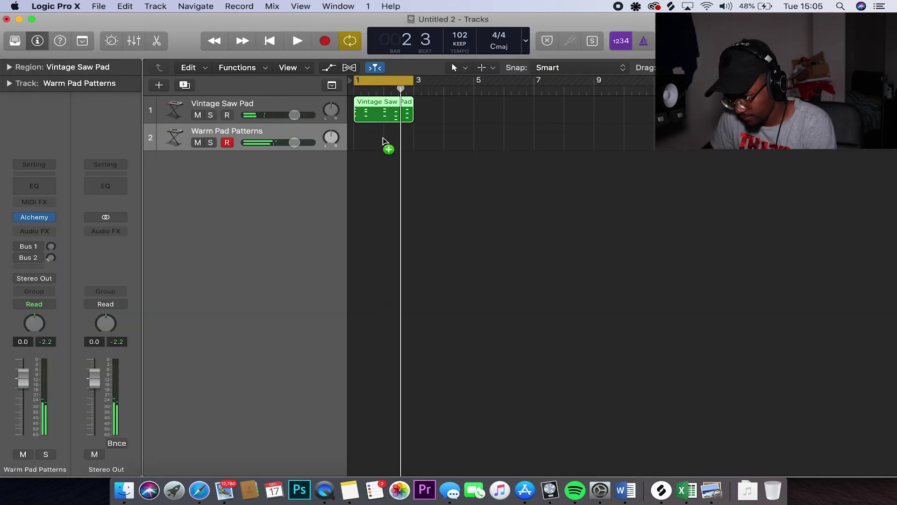
drag(383, 141, 383, 147)
key(space)
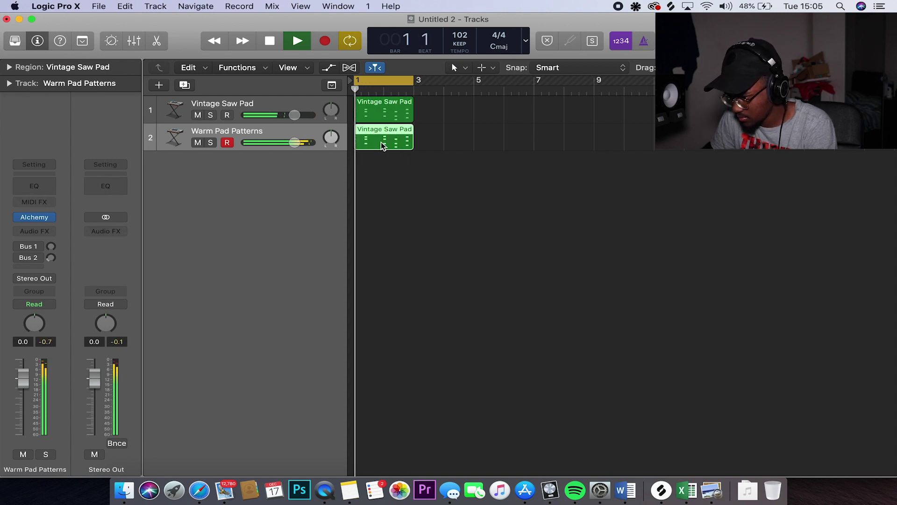
- Lengthen the copied region's chord notes so they sustain, then collapse the Track inspector
double_click(382, 146)
drag(340, 362, 381, 363)
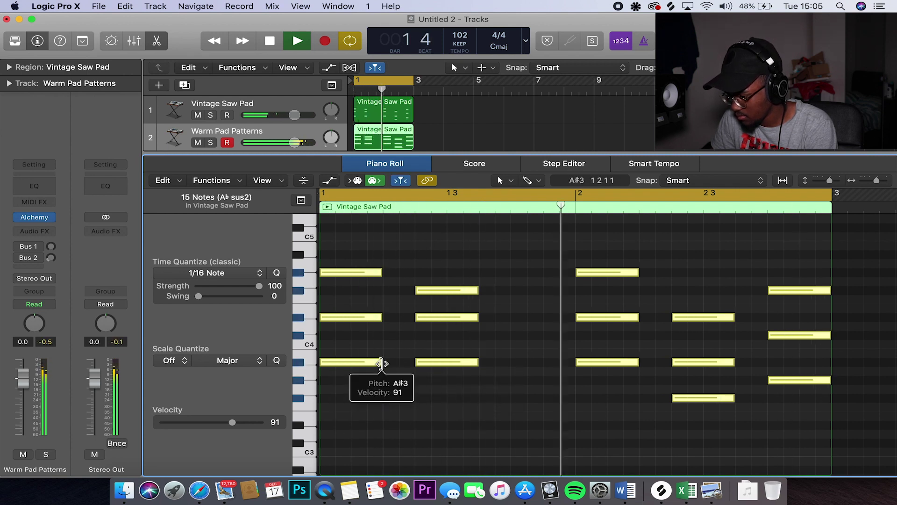
drag(381, 363, 417, 369)
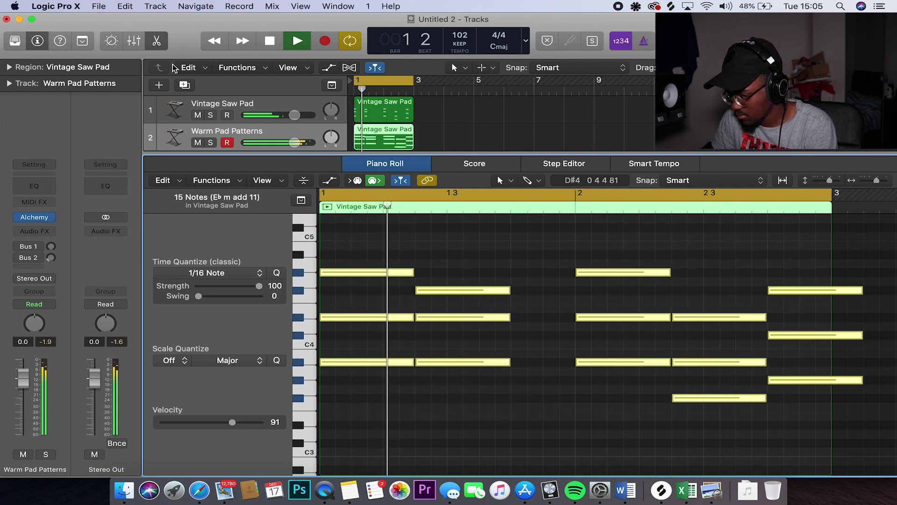
click(159, 41)
click(9, 84)
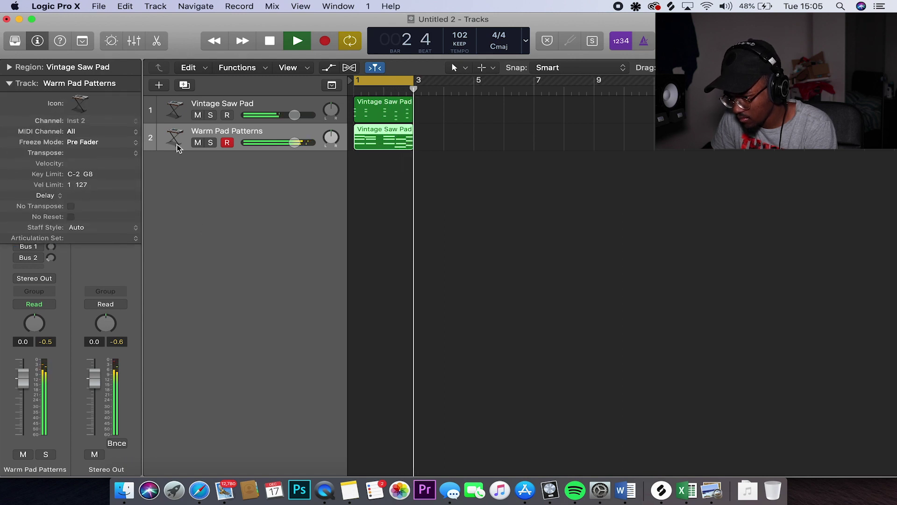
click(9, 83)
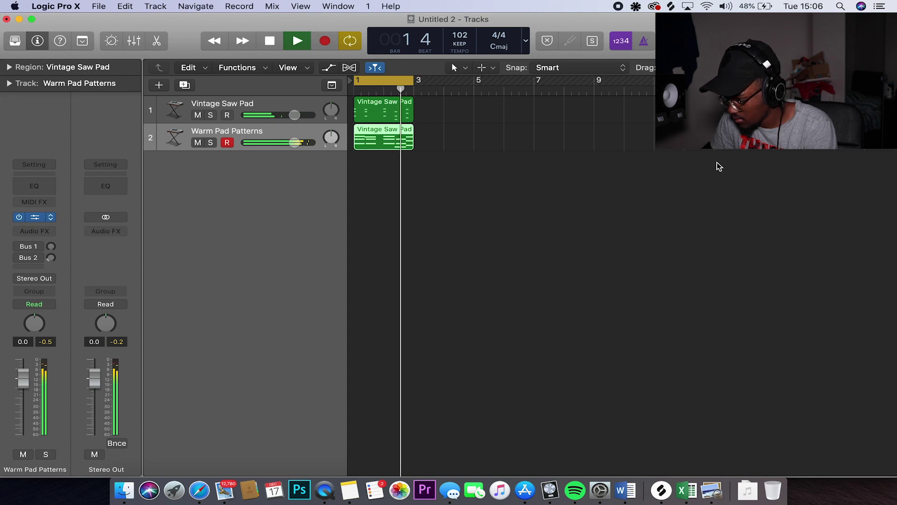
- Set the copied region's Transpose to -12, then close the Vintage Saw Pad Alchemy window
key(v)
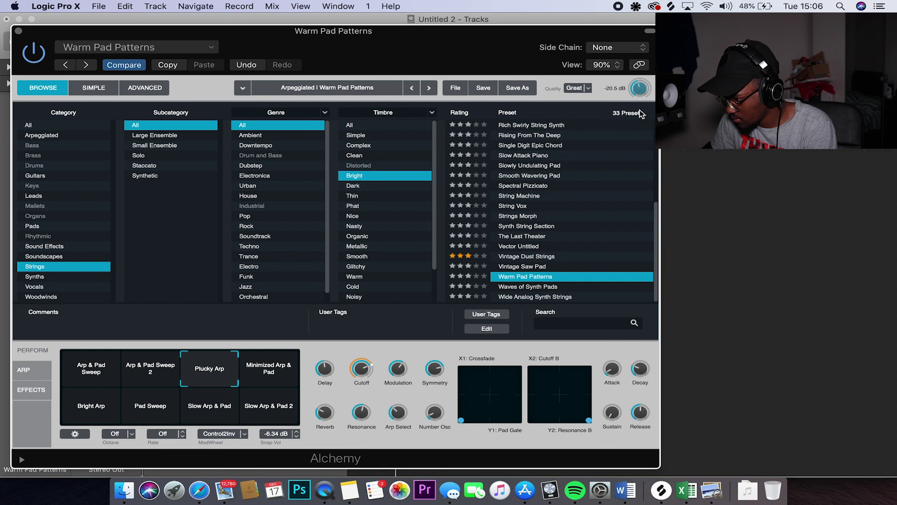
click(19, 31)
click(28, 67)
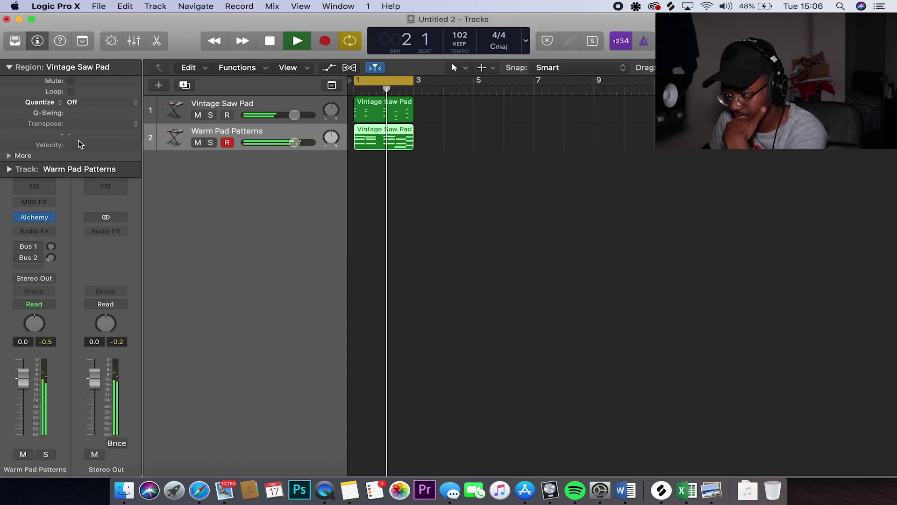
click(121, 131)
click(119, 134)
click(9, 68)
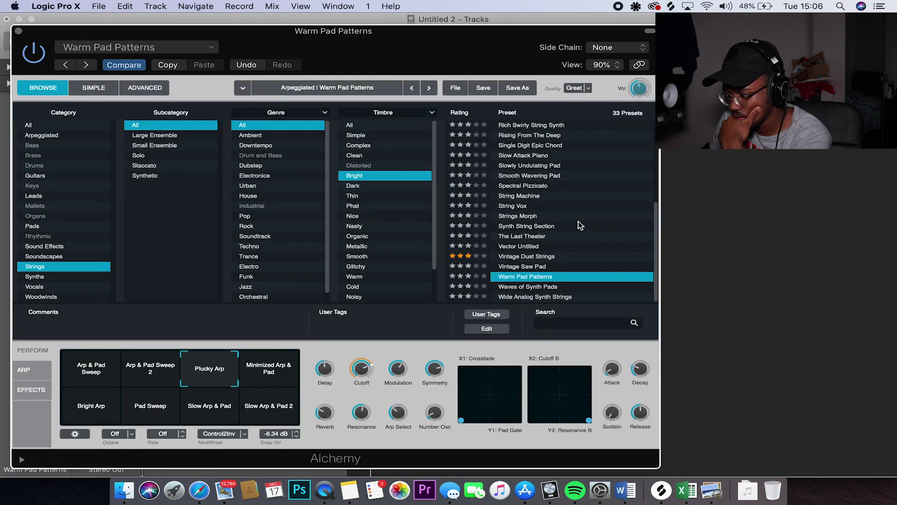
key(Up)
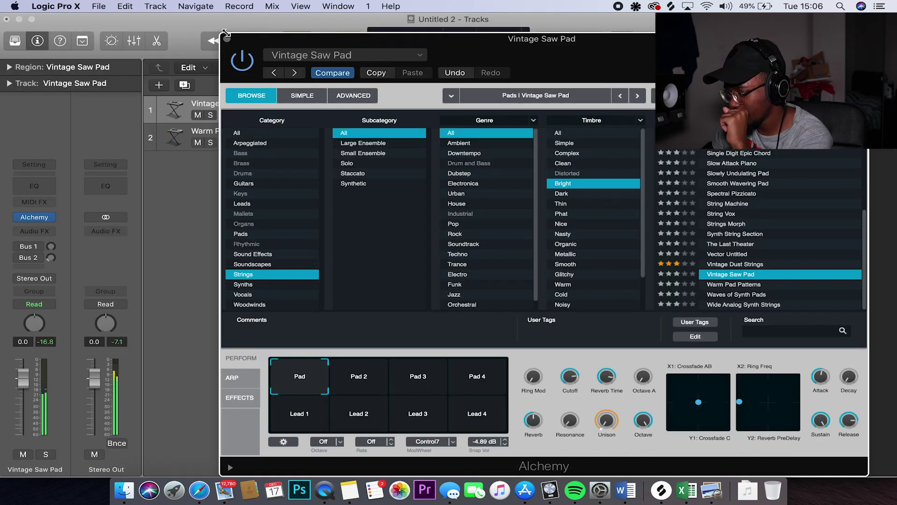
click(228, 39)
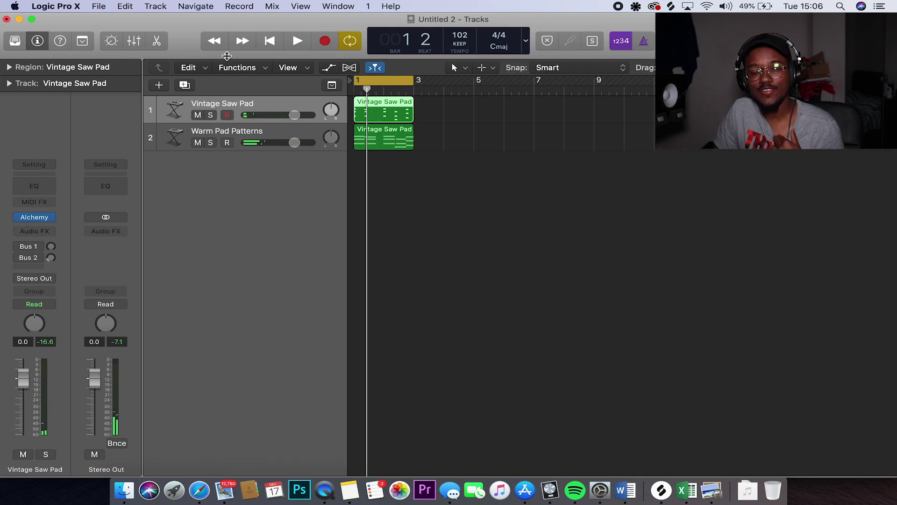
- Add a new software instrument track and move it below Warm Pad Patterns
click(155, 7)
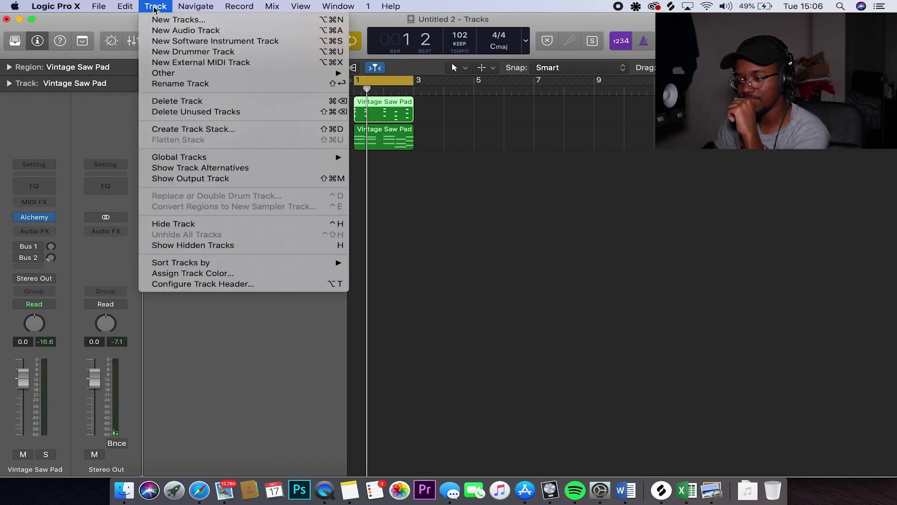
click(199, 41)
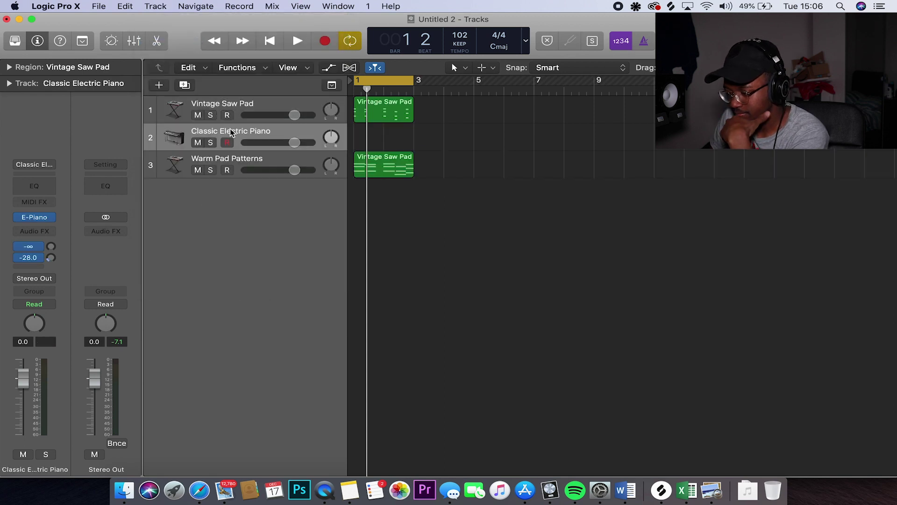
drag(230, 133, 226, 176)
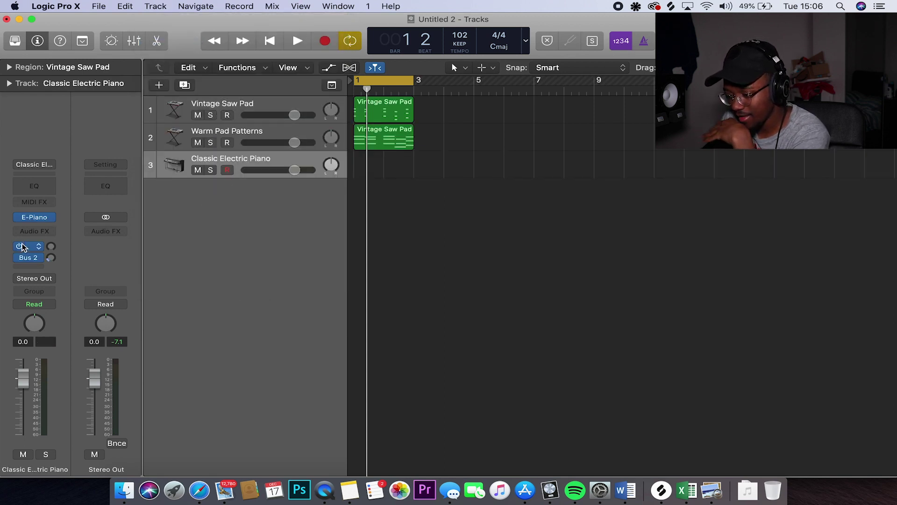
- Load Ultrabeat (Stereo) on the new track with the Trap drum kit preset
click(56, 219)
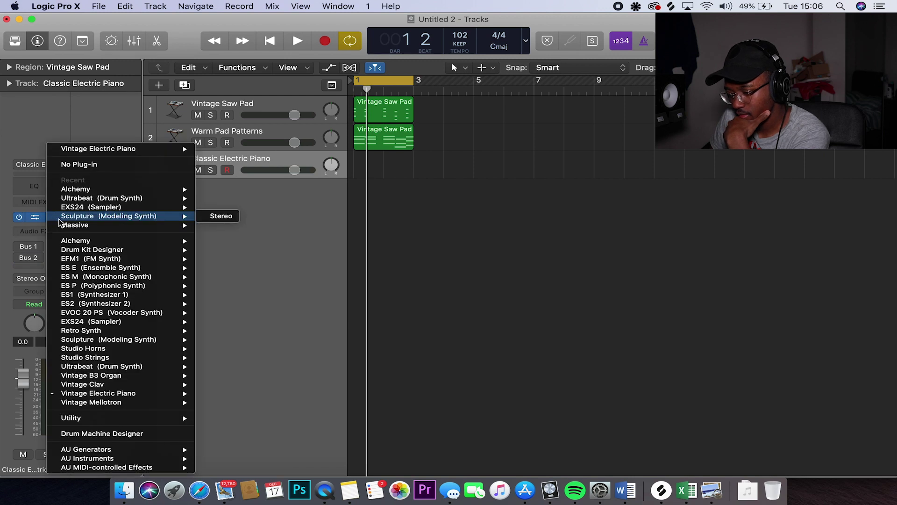
mouse_move(157, 209)
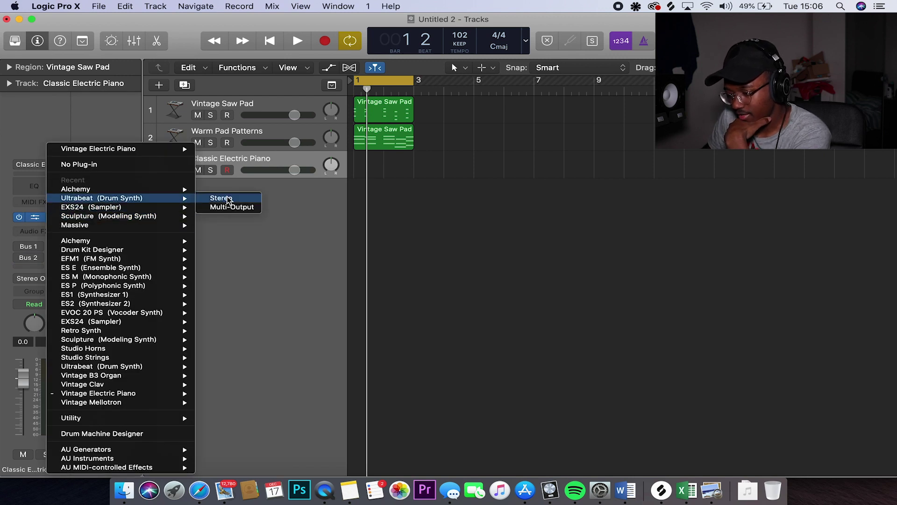
click(229, 200)
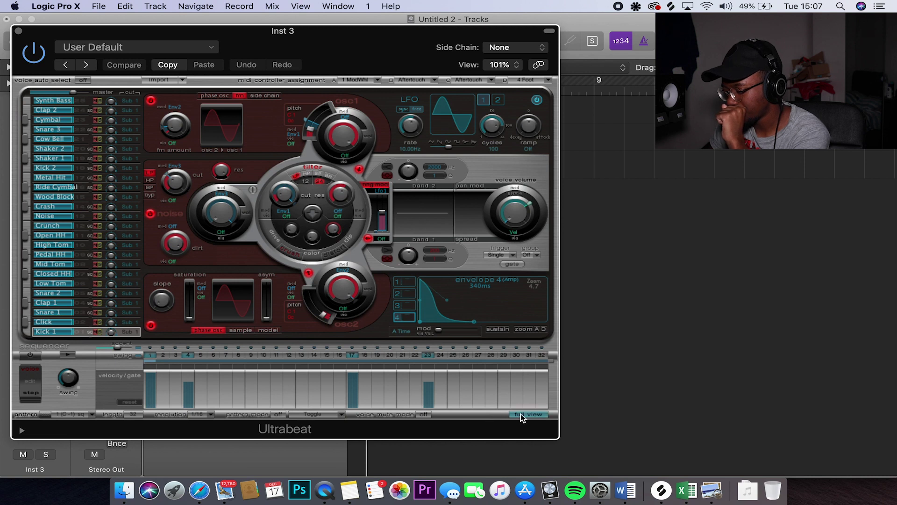
click(522, 415)
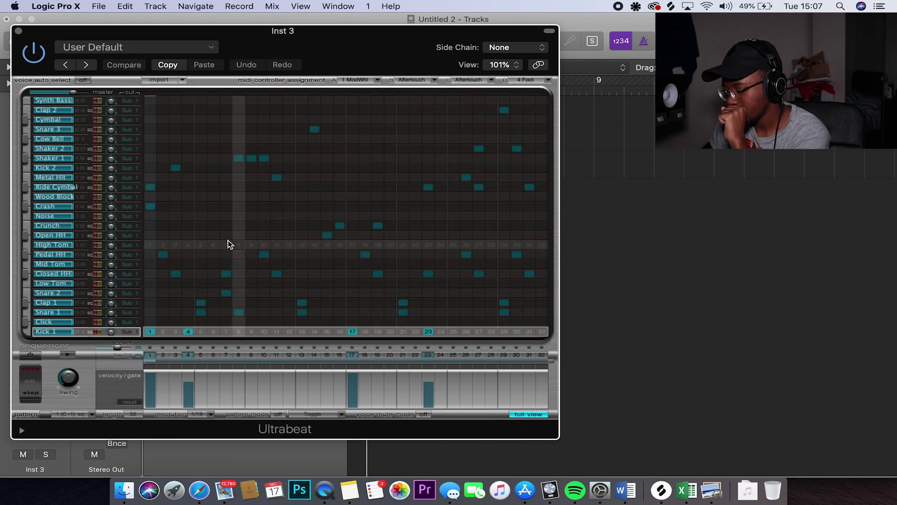
click(213, 48)
click(100, 260)
click(530, 415)
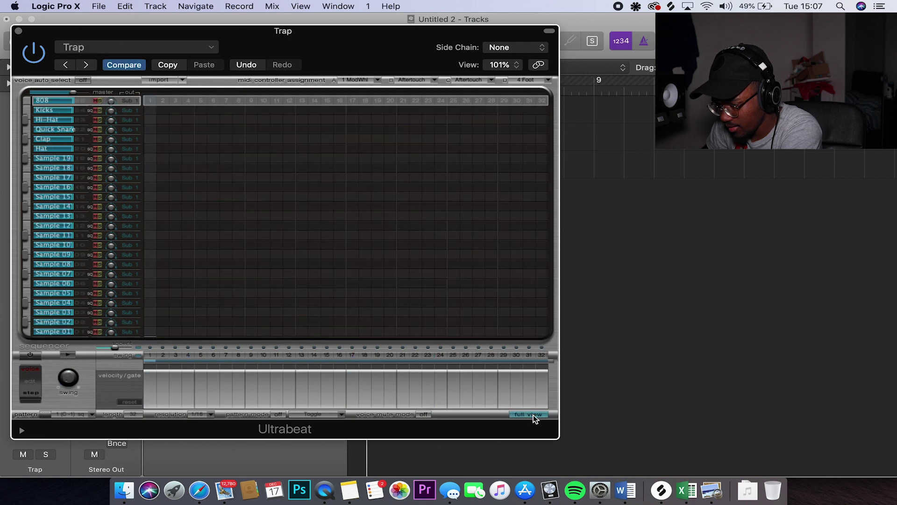
- Start the sequencer, lower master volume, and add Kicks hits on steps 1, 5, 9, 13, 17, 21, 25, 29
click(150, 111)
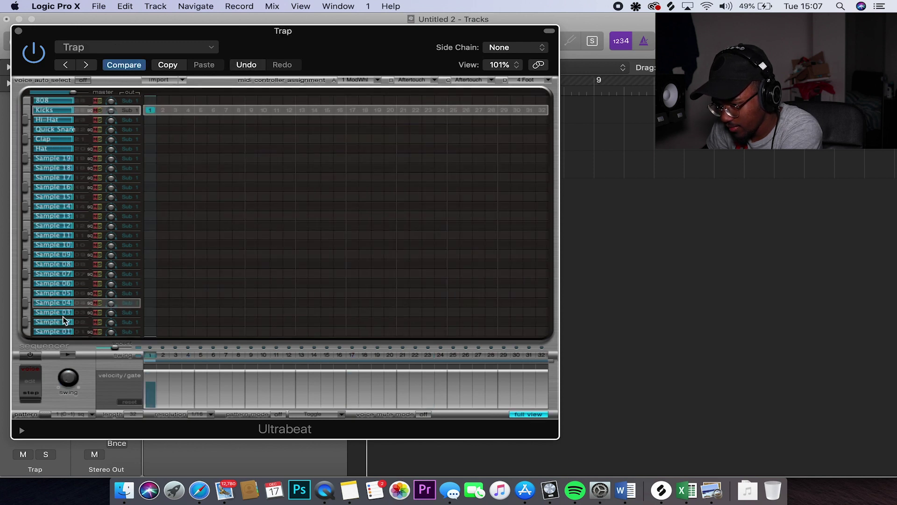
click(30, 354)
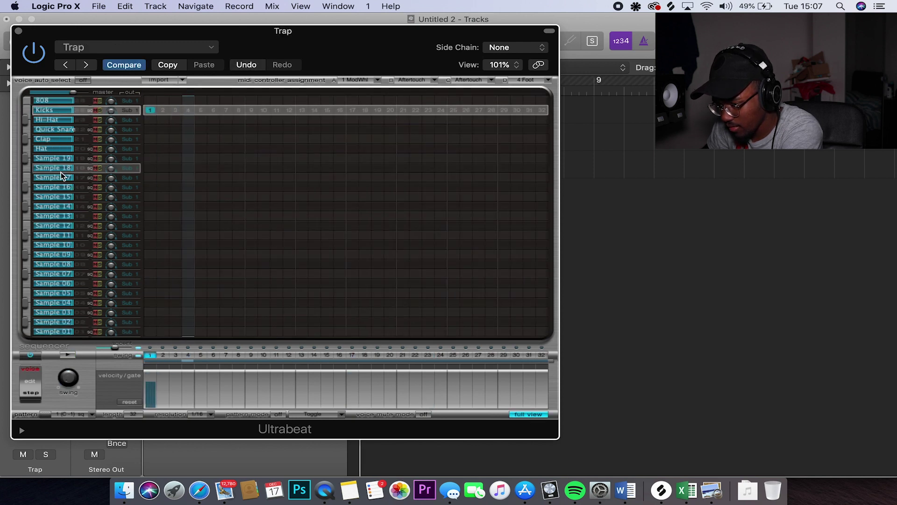
drag(73, 93, 57, 96)
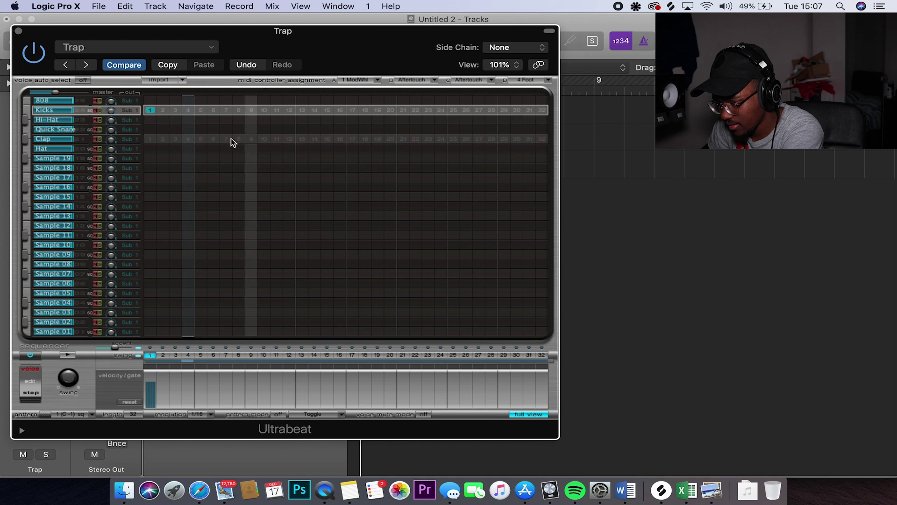
click(201, 111)
click(251, 111)
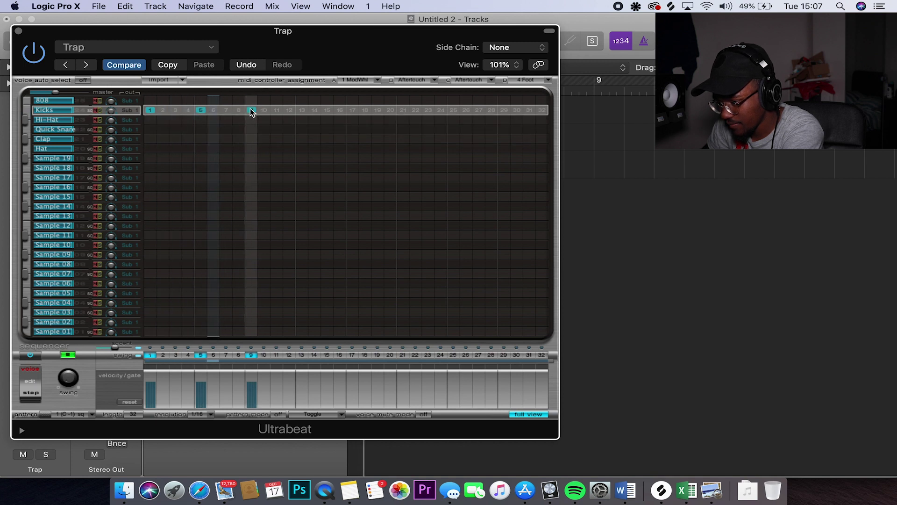
click(301, 110)
click(352, 110)
click(403, 110)
click(453, 110)
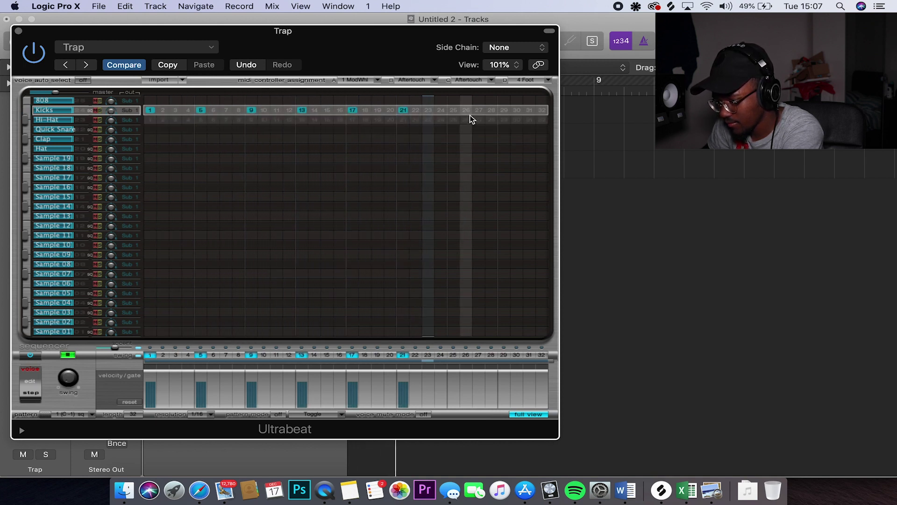
click(504, 110)
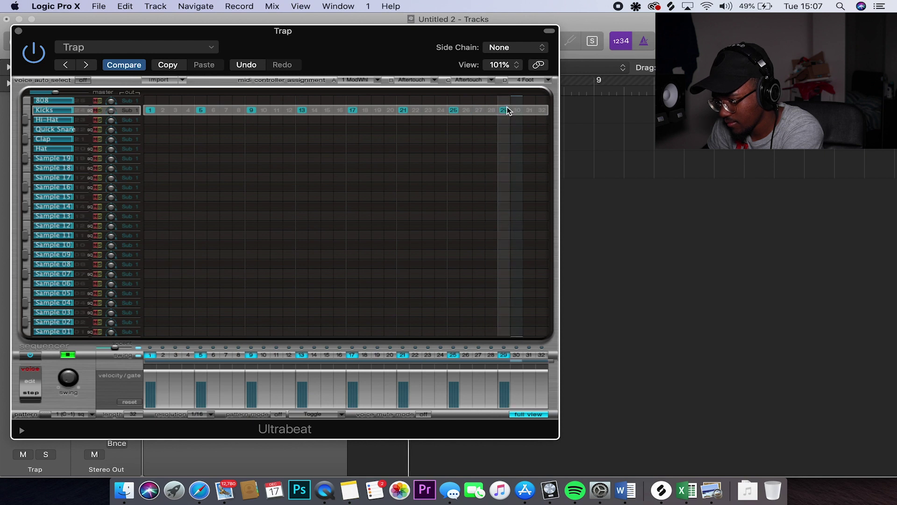
click(542, 414)
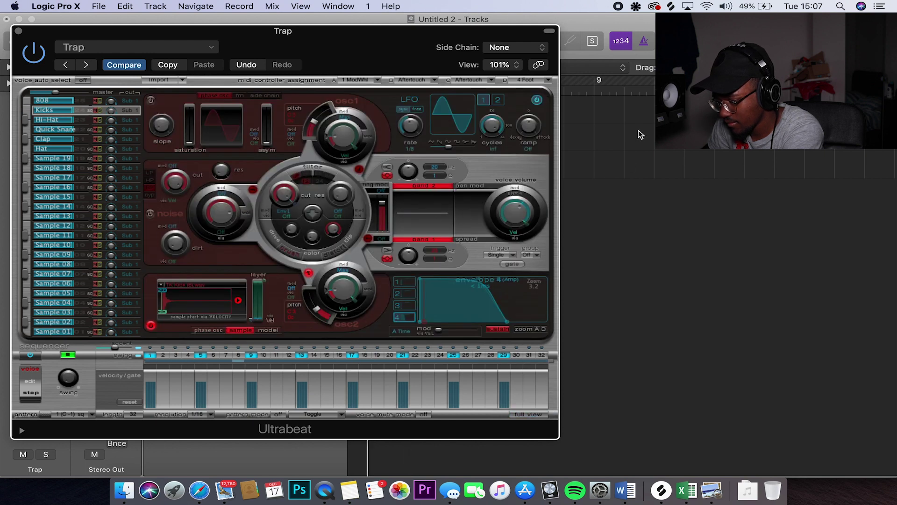
- Load a Splice sample into the kick voice and add a kick hit on step 12
click(672, 6)
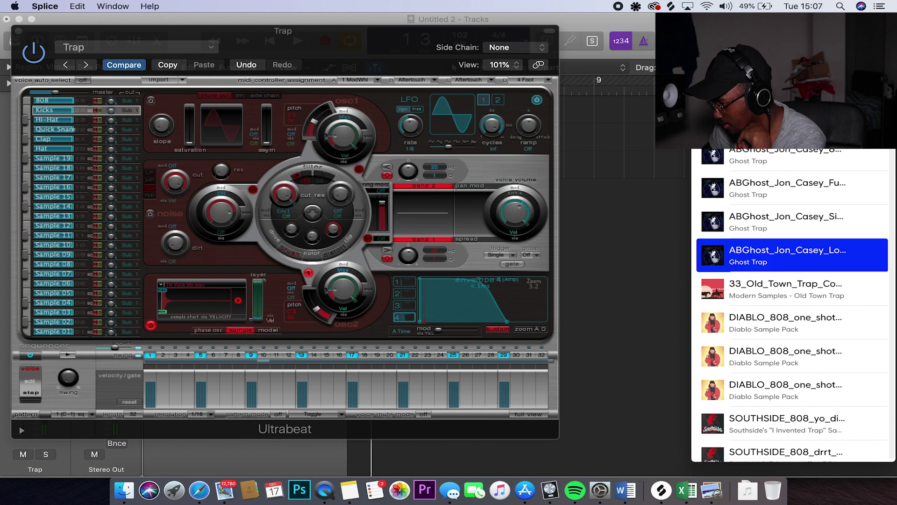
drag(792, 255, 194, 296)
click(240, 255)
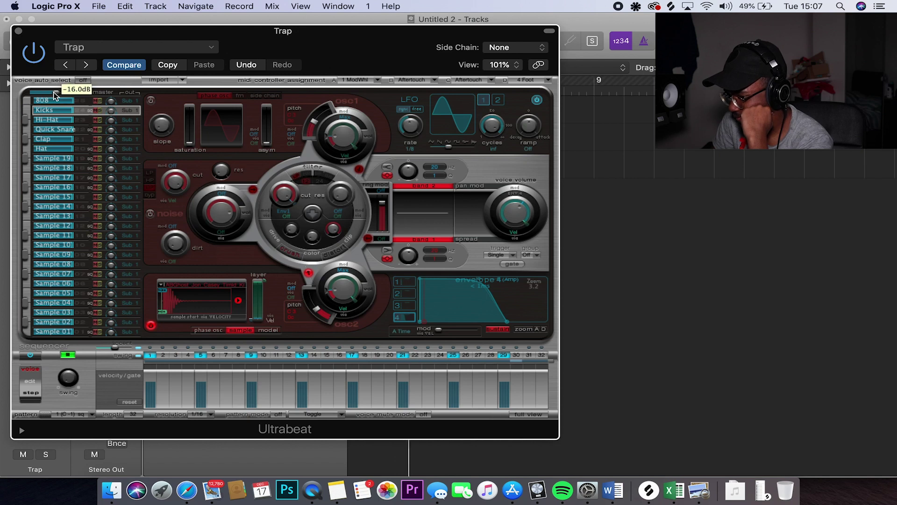
click(530, 414)
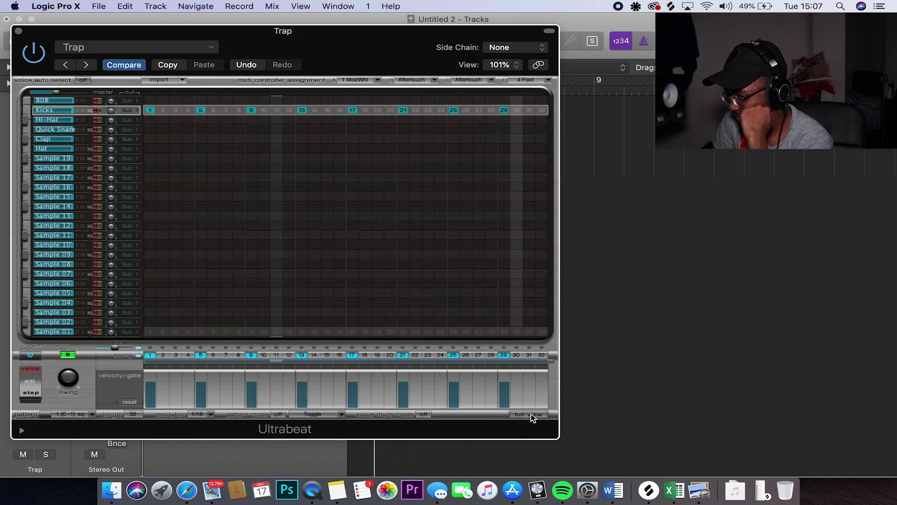
click(289, 111)
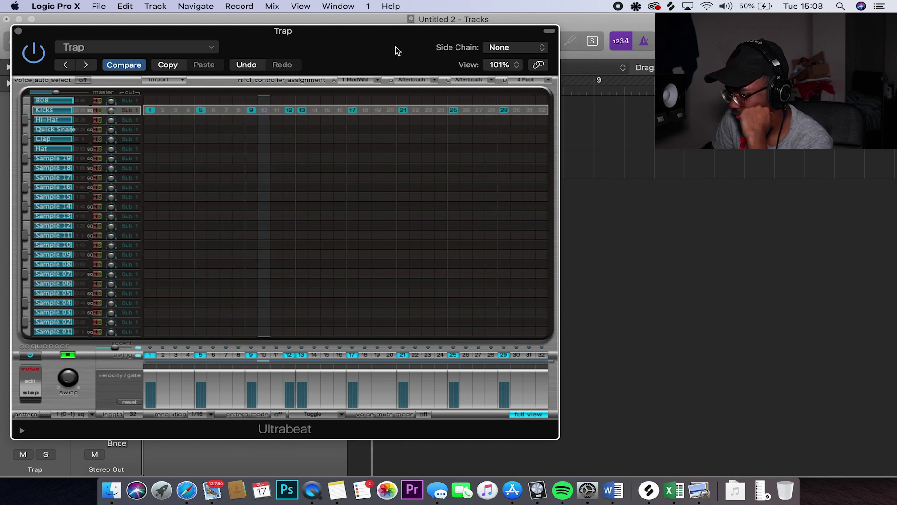
key(space)
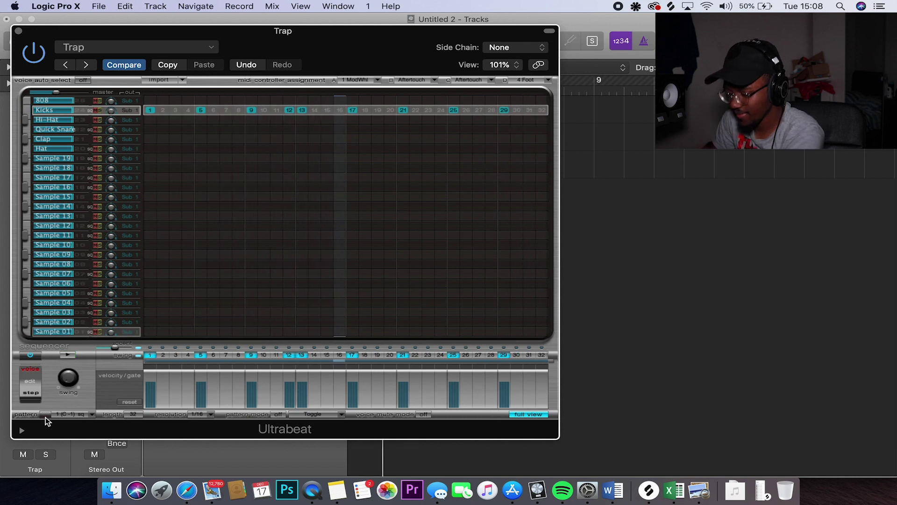
- Place the drum pattern as a region on the track starting at bar 1
drag(51, 418, 593, 158)
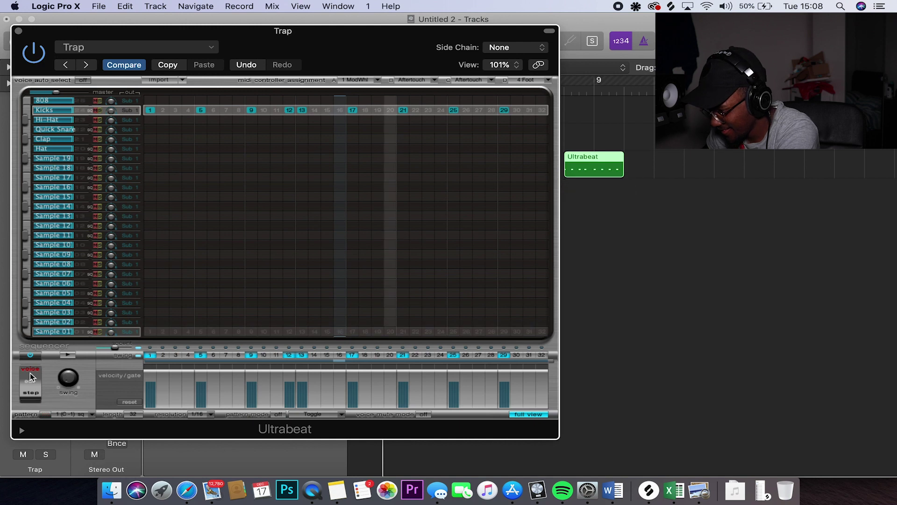
click(18, 31)
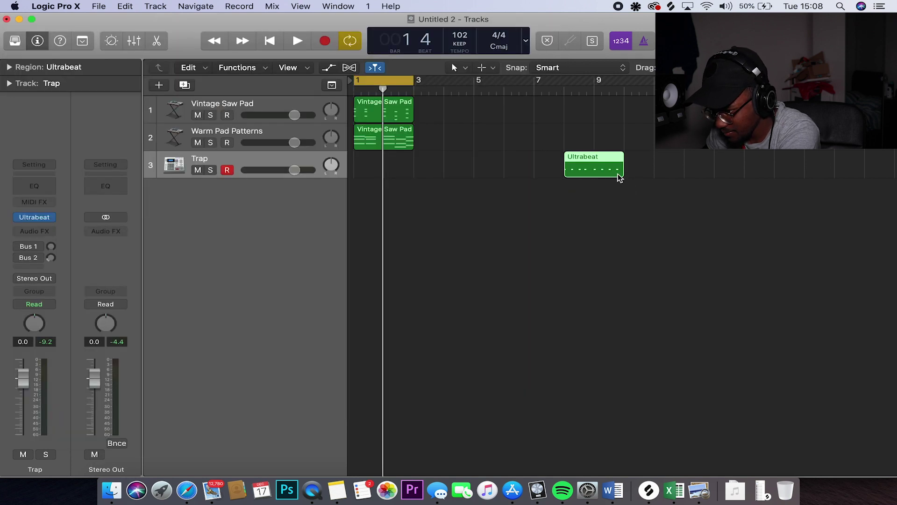
drag(594, 170, 384, 170)
key(space)
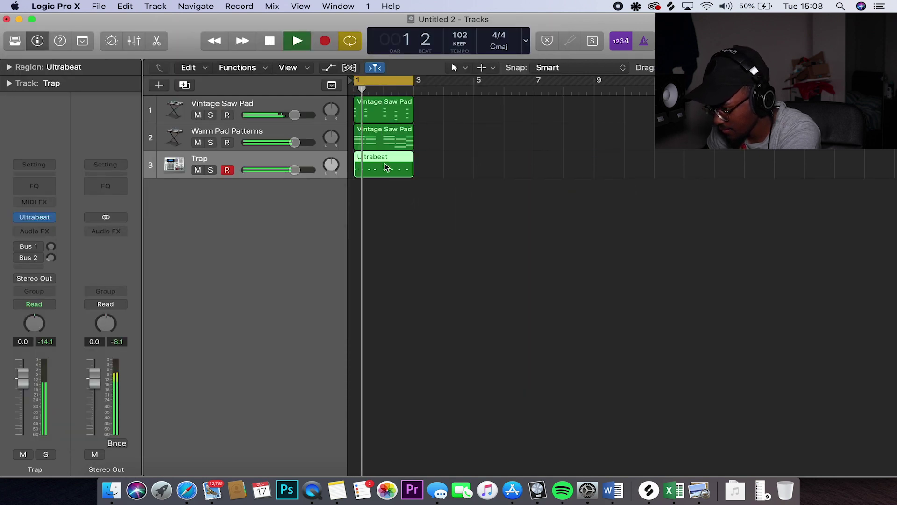
- Rename the Trap track to Kicks
double_click(223, 161)
text(Kicks)
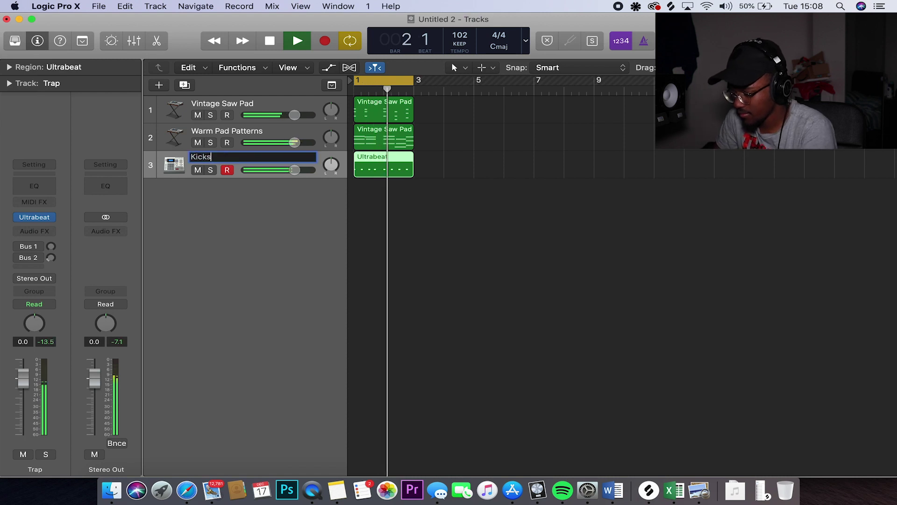
key(Return)
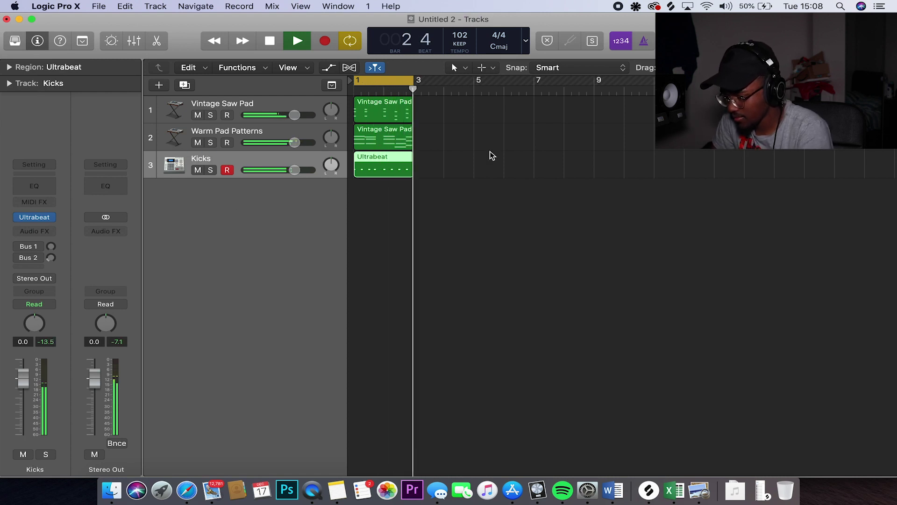
- Load sp_snare_ds.wav from Splice into Ultrabeat's Quick Snare voice
key(v)
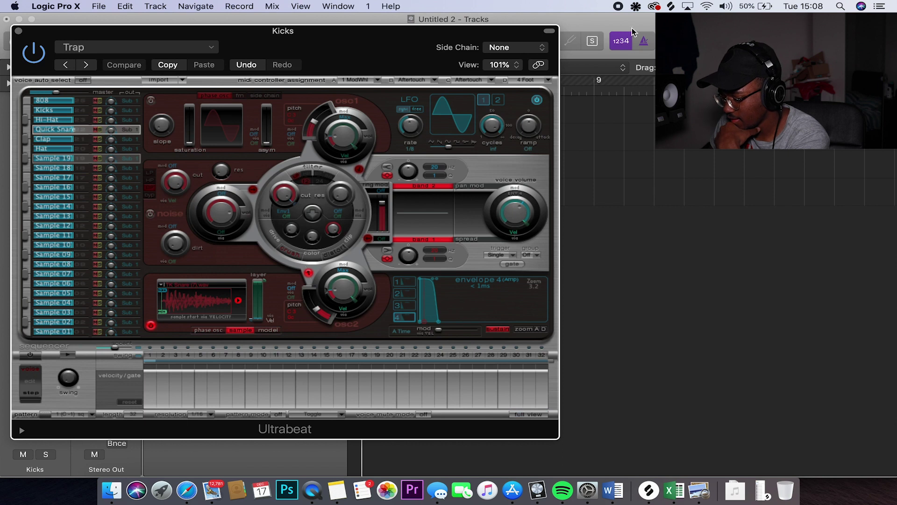
click(636, 6)
click(671, 7)
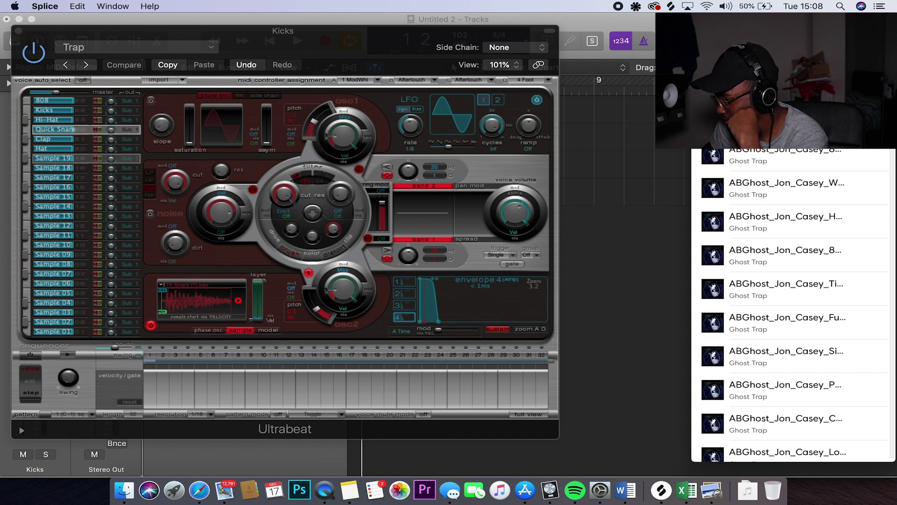
scroll(729, 206, down, 10)
drag(772, 273, 210, 304)
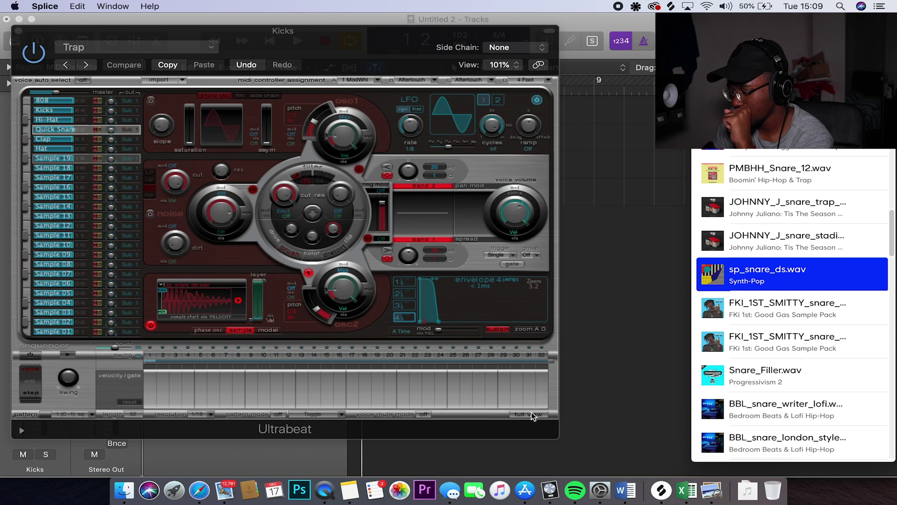
- Program Quick Snare hits on steps 5, 13, 28 and 31, then copy the pattern into the arrangement
click(533, 414)
click(201, 129)
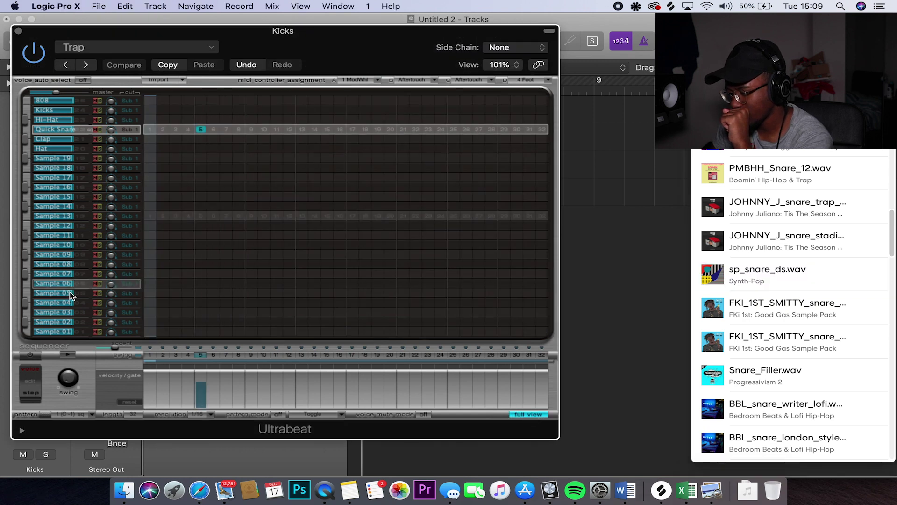
click(30, 355)
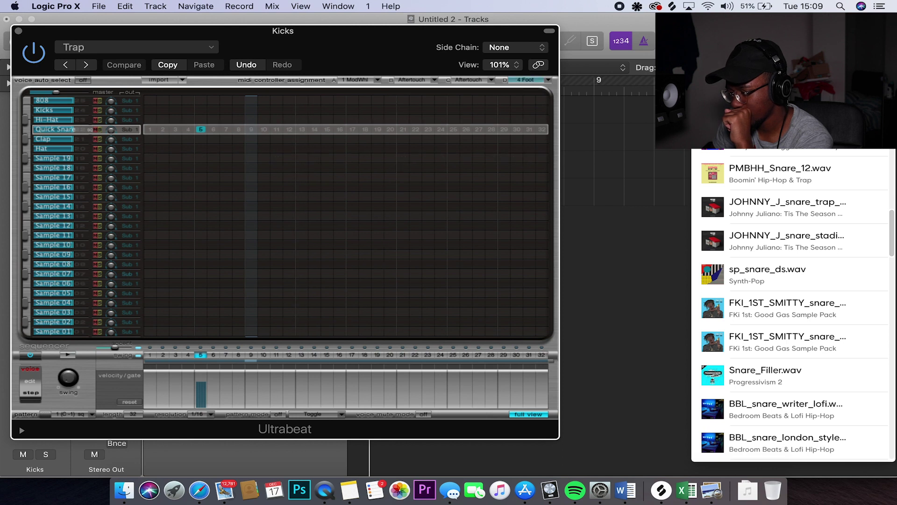
key(super+m)
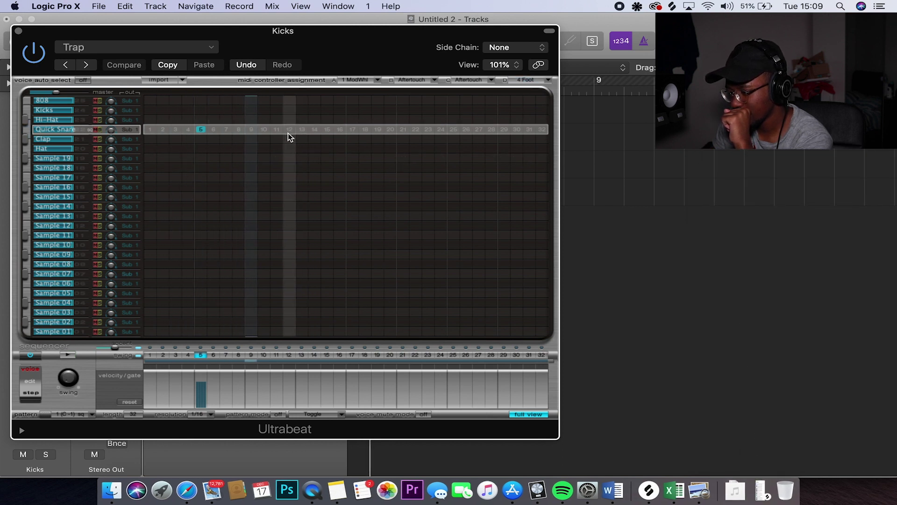
click(304, 130)
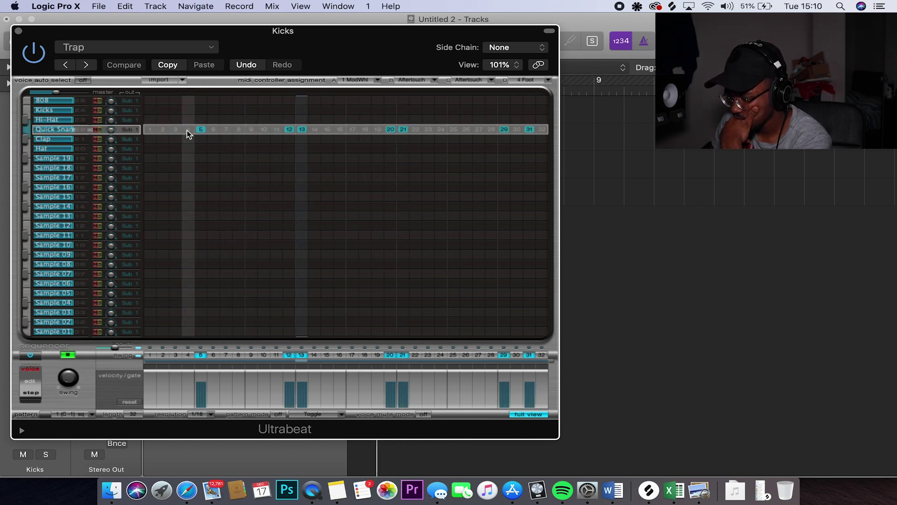
click(390, 129)
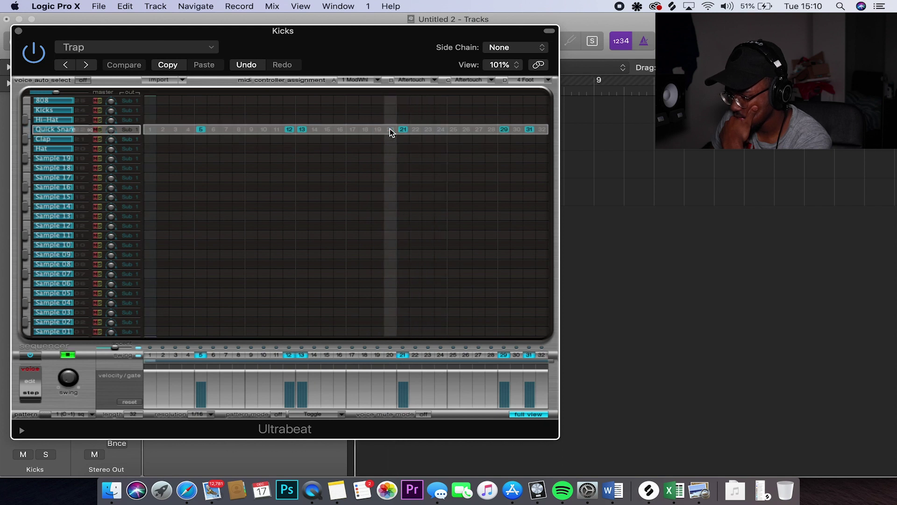
click(492, 129)
click(532, 129)
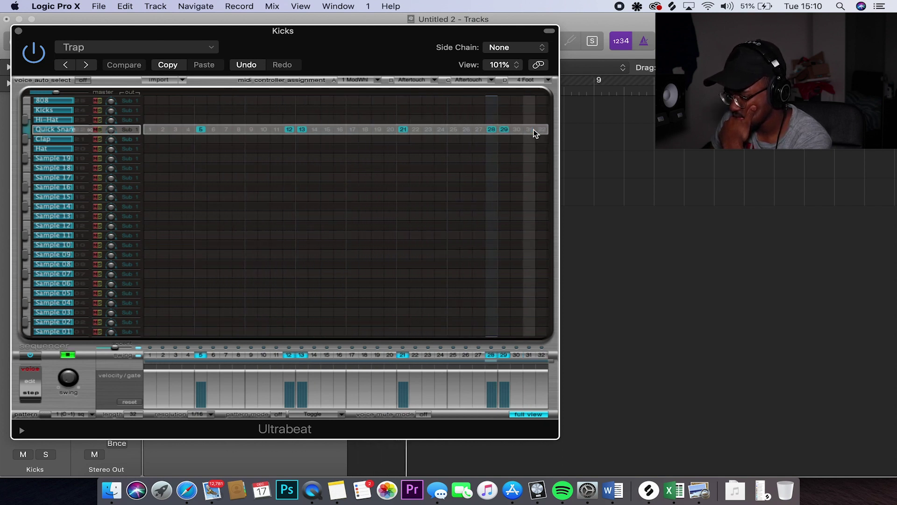
click(533, 130)
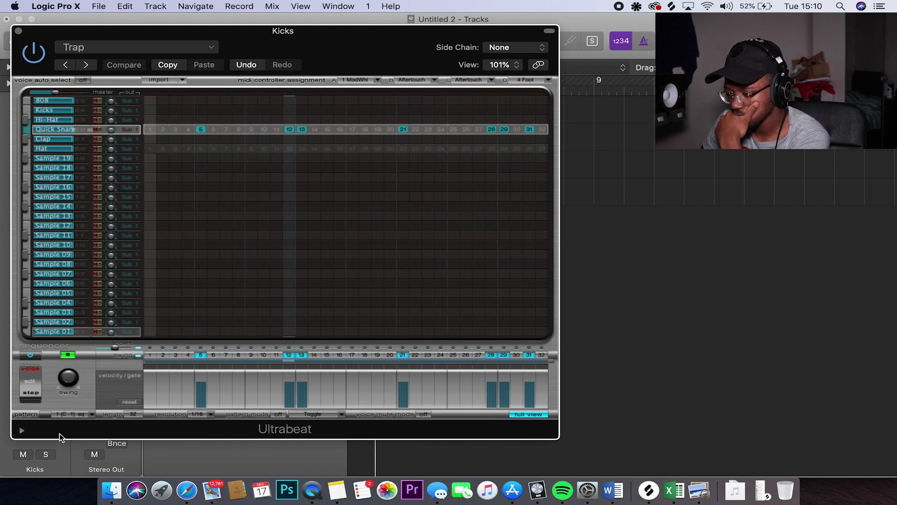
drag(47, 413, 590, 199)
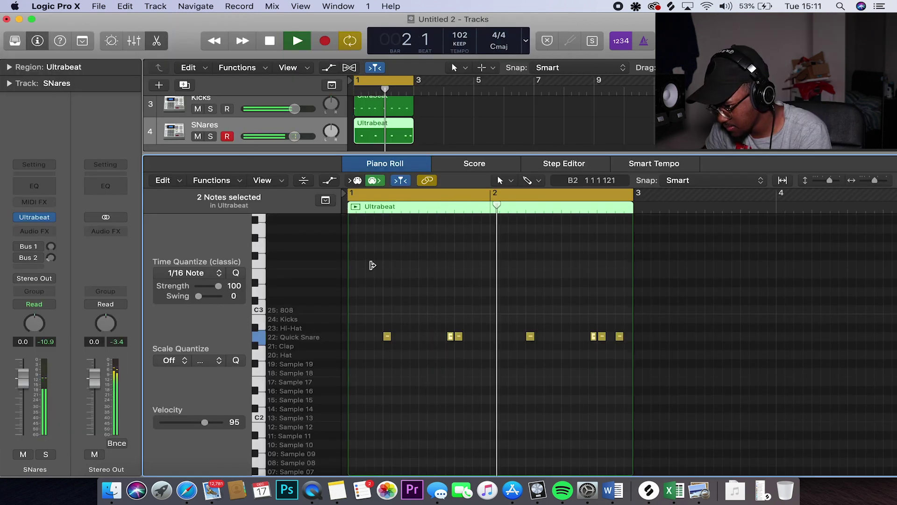
- Nudge the first selected snare note's start earlier in the zoomed Piano Roll, then close it
key(space)
key(z)
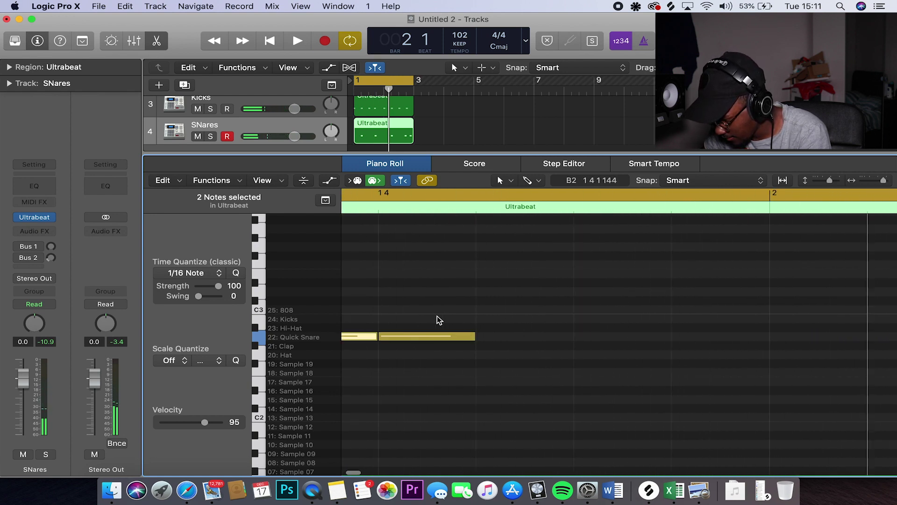
drag(550, 341, 547, 340)
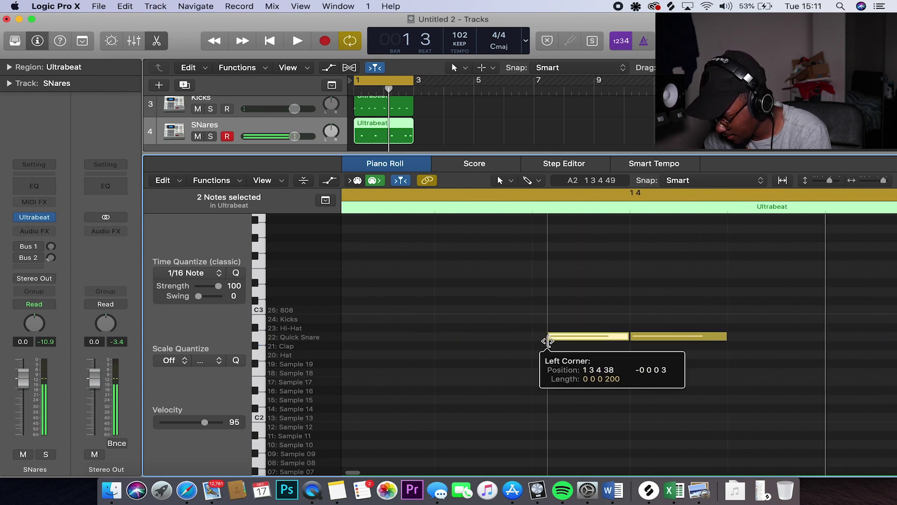
key(space)
key(z)
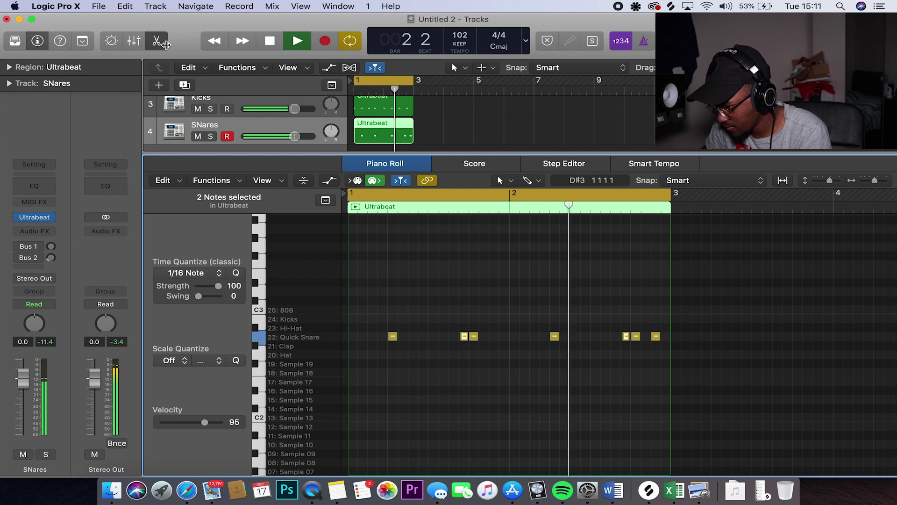
click(164, 44)
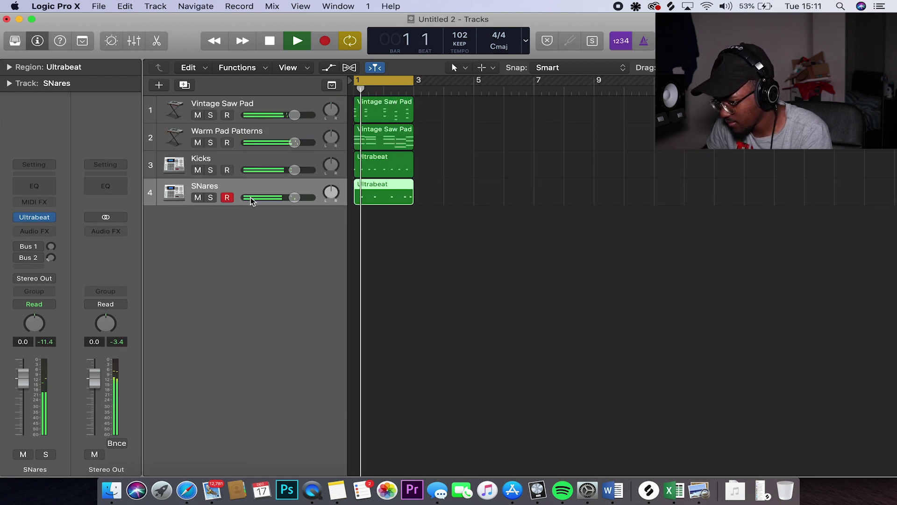
- Name track 4 'Snares' and duplicate it as a fifth track
double_click(215, 185)
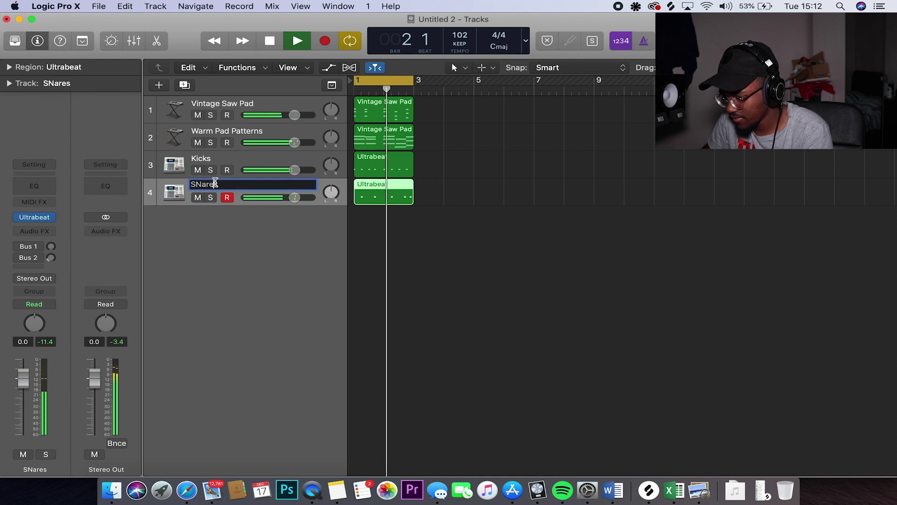
text(Snares)
key(Return)
key(super+d)
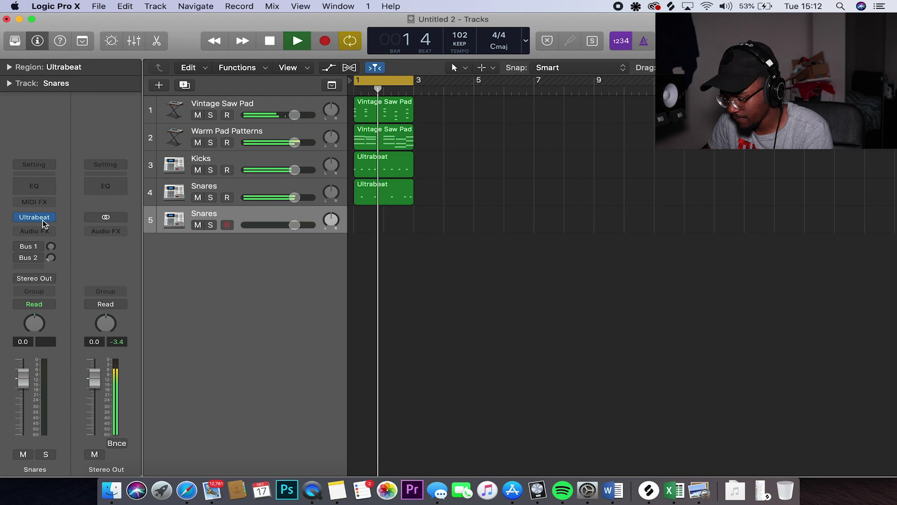
- Clear the copied Quick Snare steps except 31 and program Hi-Hat hits on steps 1, 5 and 31
click(34, 218)
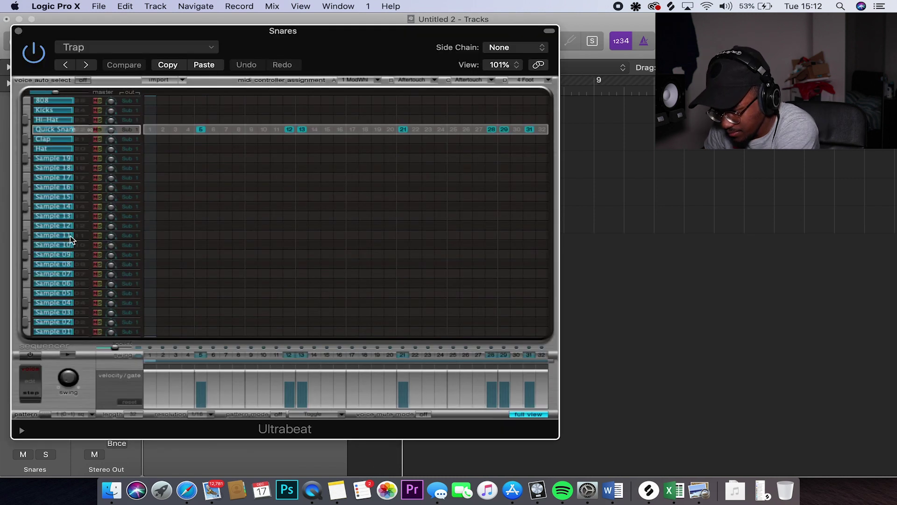
drag(200, 130, 627, 134)
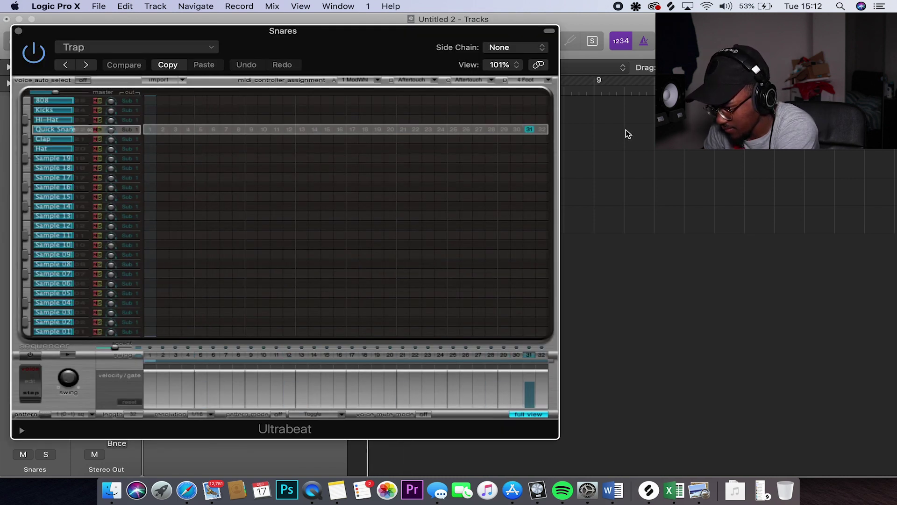
click(523, 413)
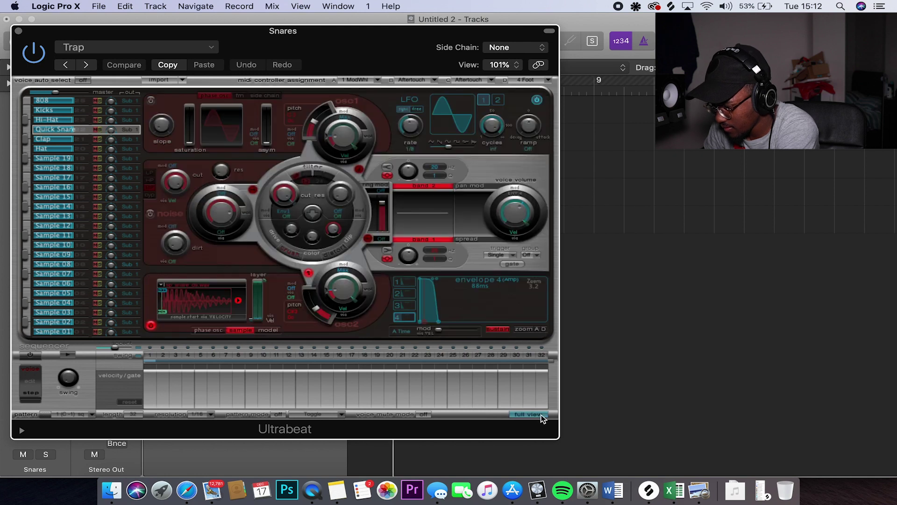
click(54, 119)
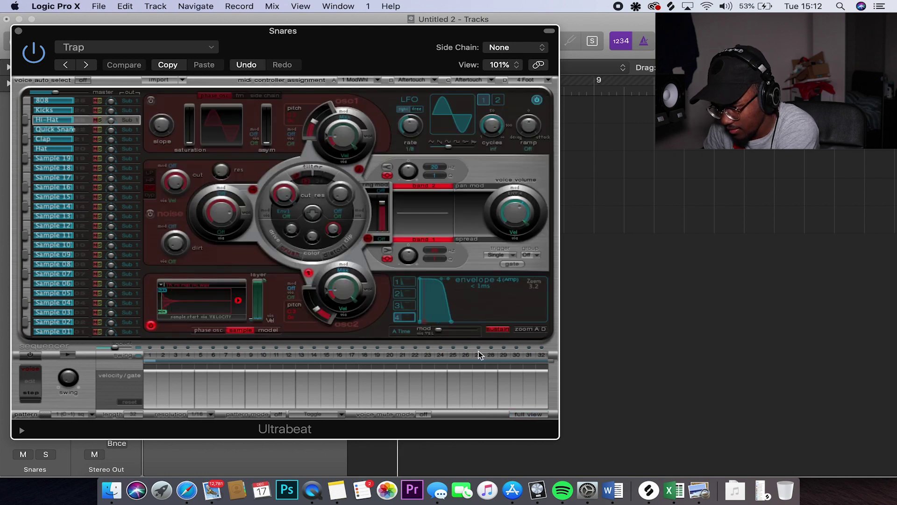
click(526, 414)
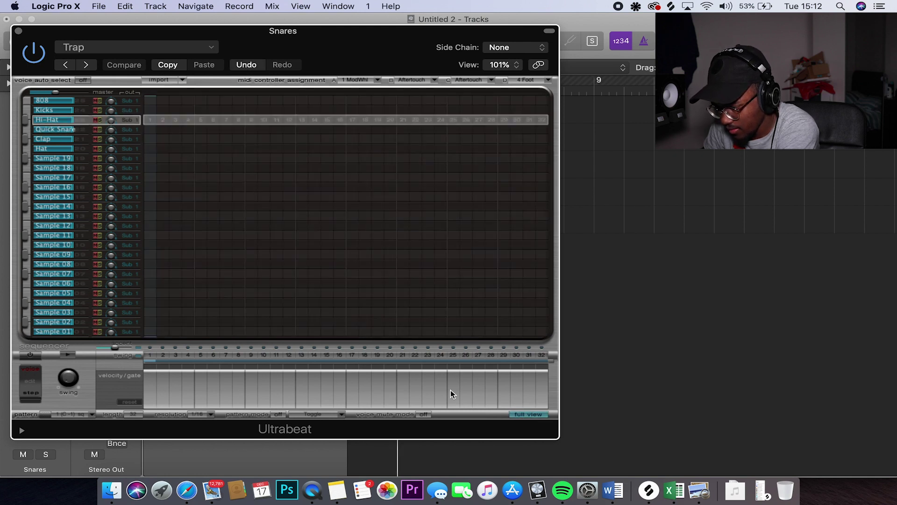
click(150, 120)
click(200, 120)
click(30, 354)
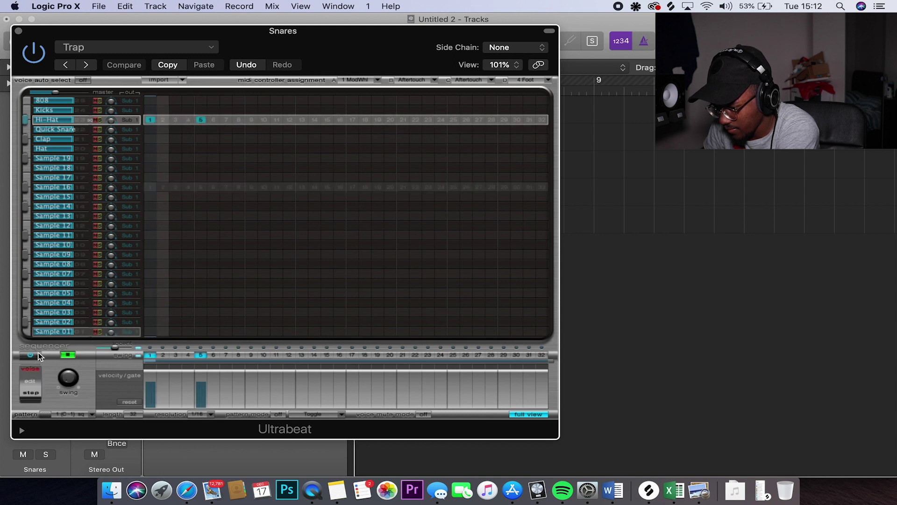
click(187, 120)
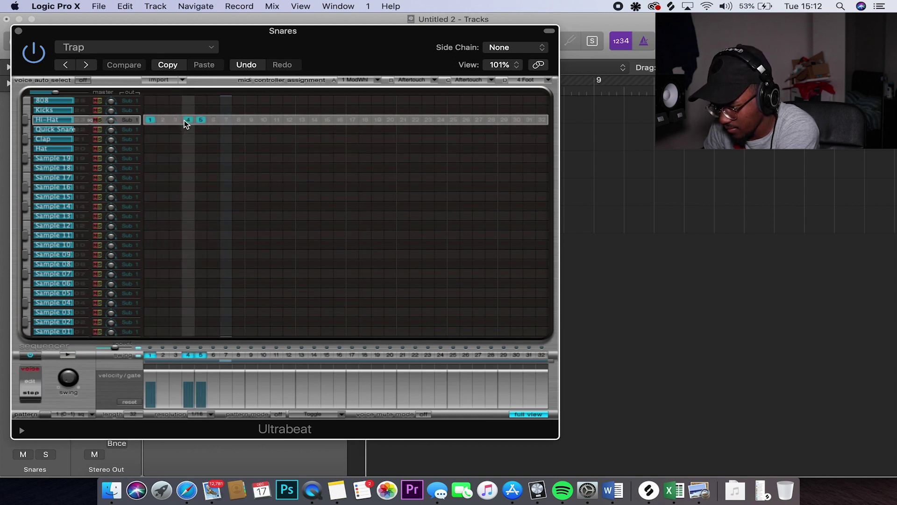
click(184, 120)
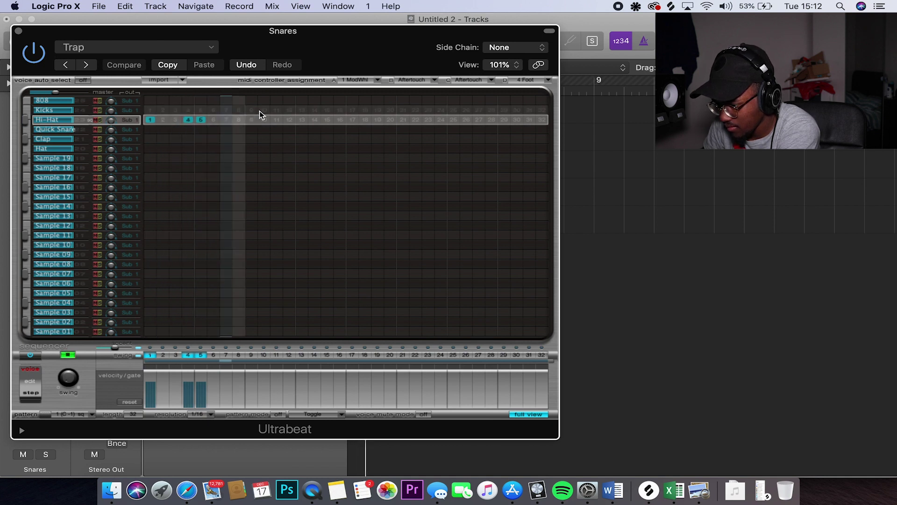
click(537, 416)
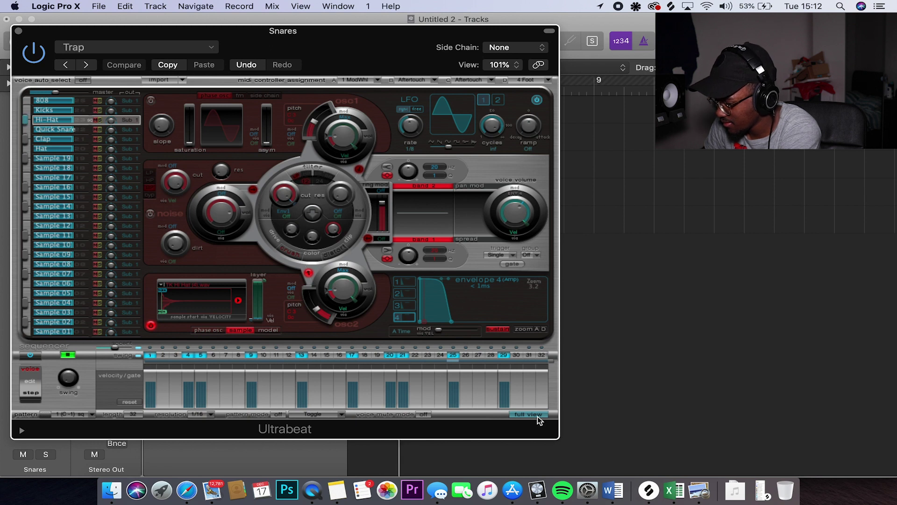
click(537, 415)
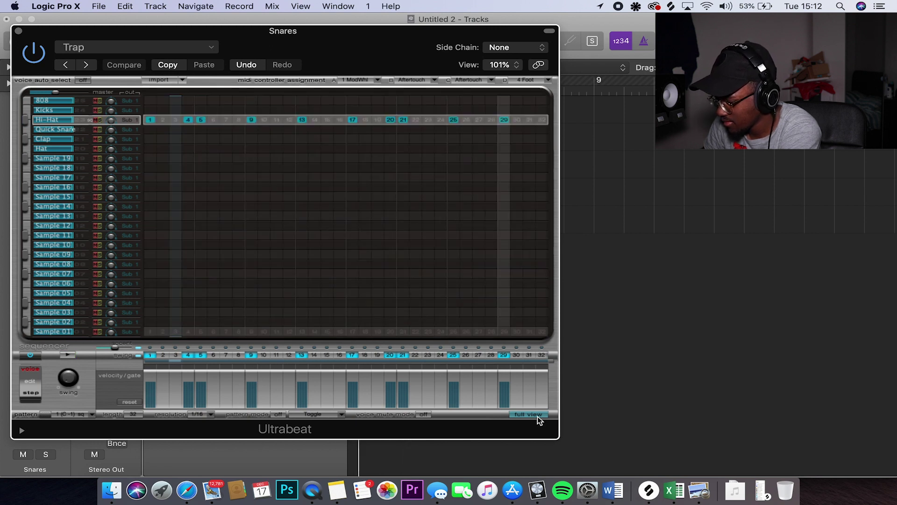
click(530, 120)
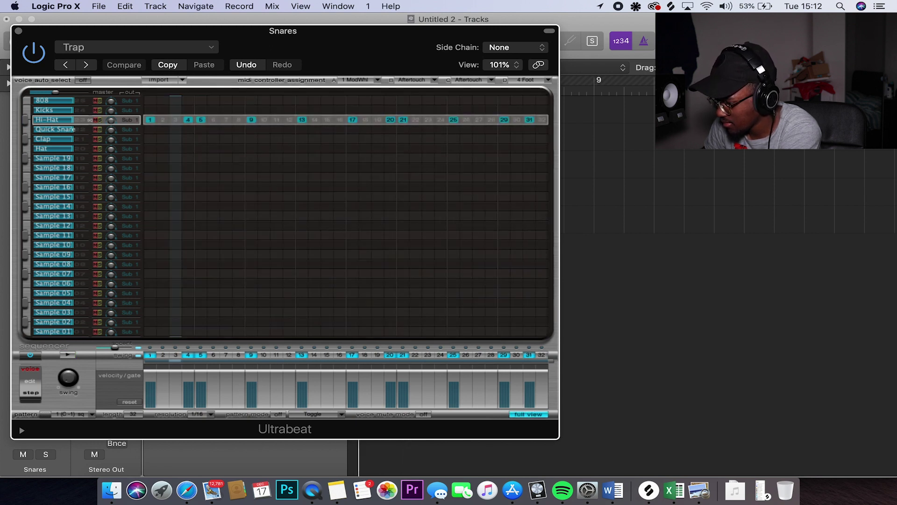
- Load nn_clhat_ash.wav from Splice onto the Hi-Hat voice and drag the pattern into the arrangement
click(636, 7)
click(671, 6)
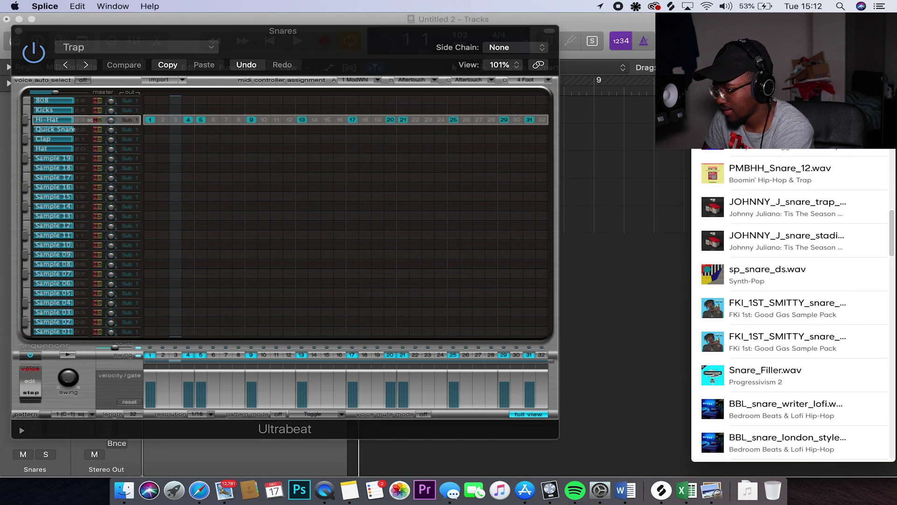
click(771, 274)
scroll(792, 304, down, 10)
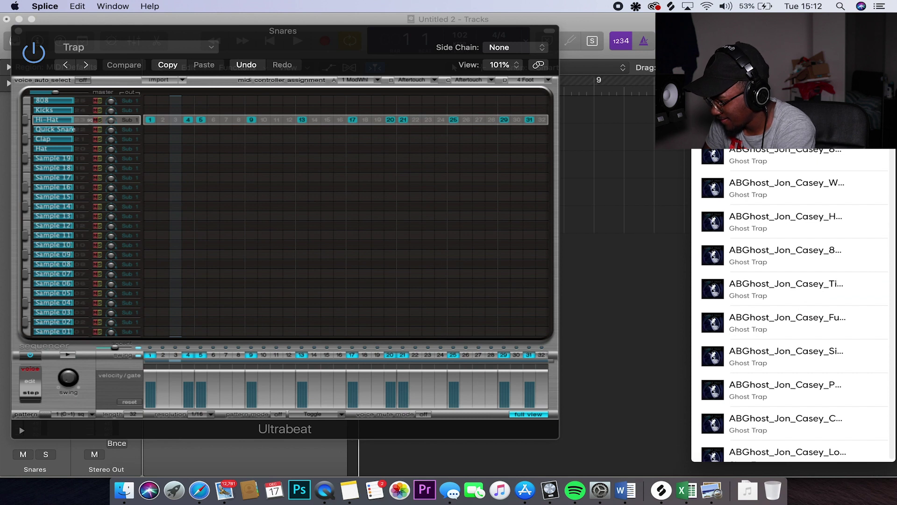
scroll(792, 304, down, 10)
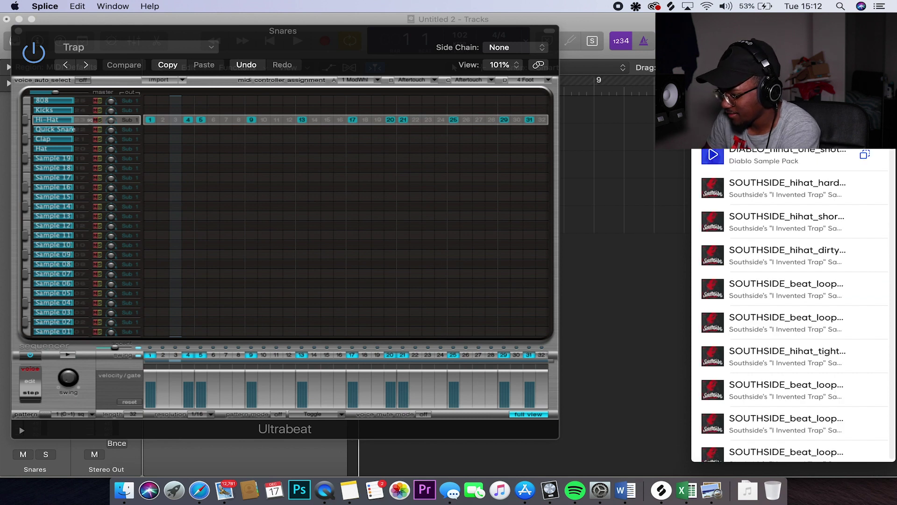
scroll(717, 177, down, 10)
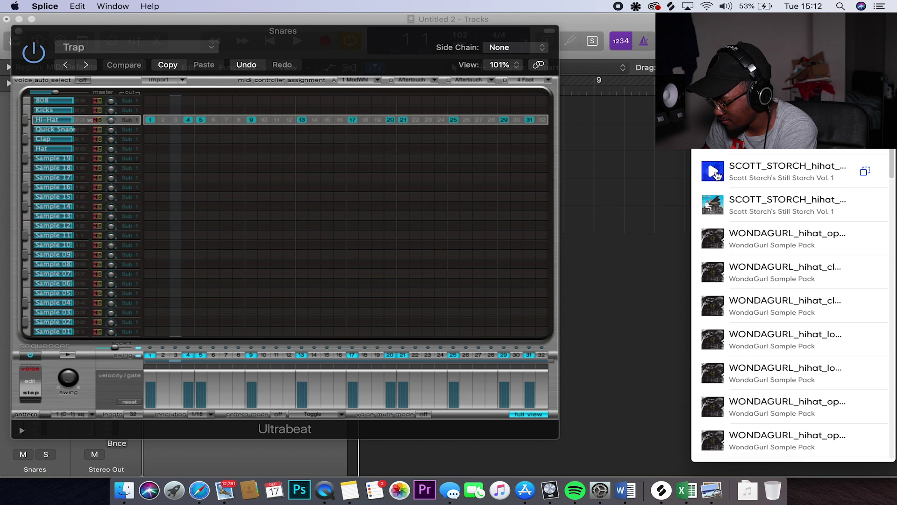
scroll(717, 178, down, 10)
click(528, 414)
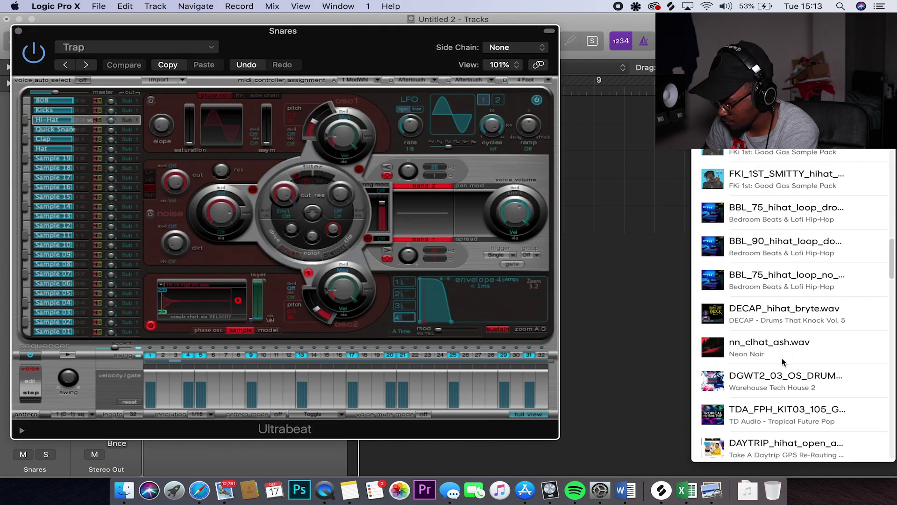
click(795, 362)
drag(795, 361, 206, 299)
click(221, 261)
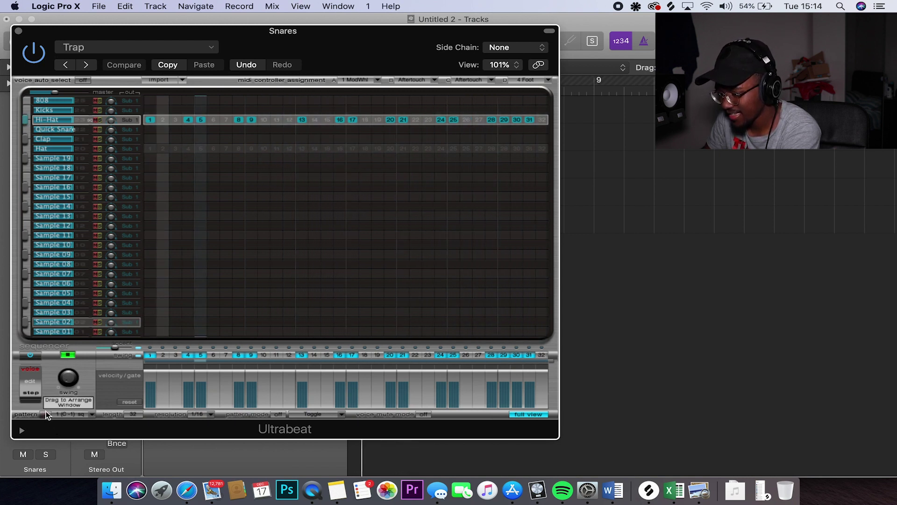
drag(555, 241, 613, 220)
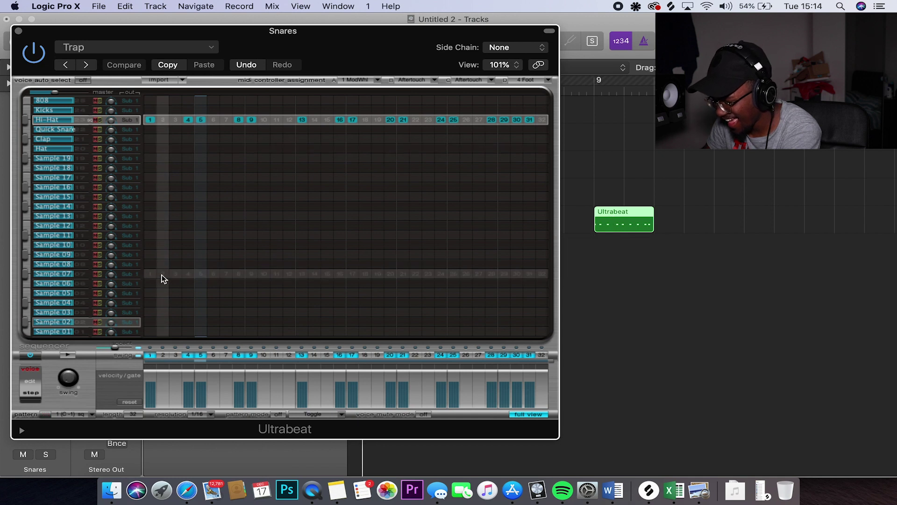
- Stop the sequencer, move the hat region to bar 1 on track 5, and duplicate the track
click(32, 354)
click(18, 31)
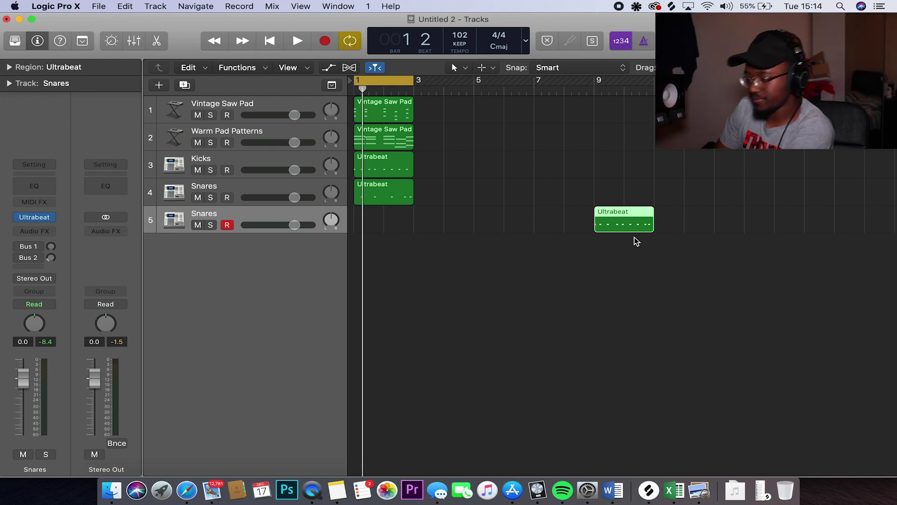
drag(632, 232, 383, 218)
key(space)
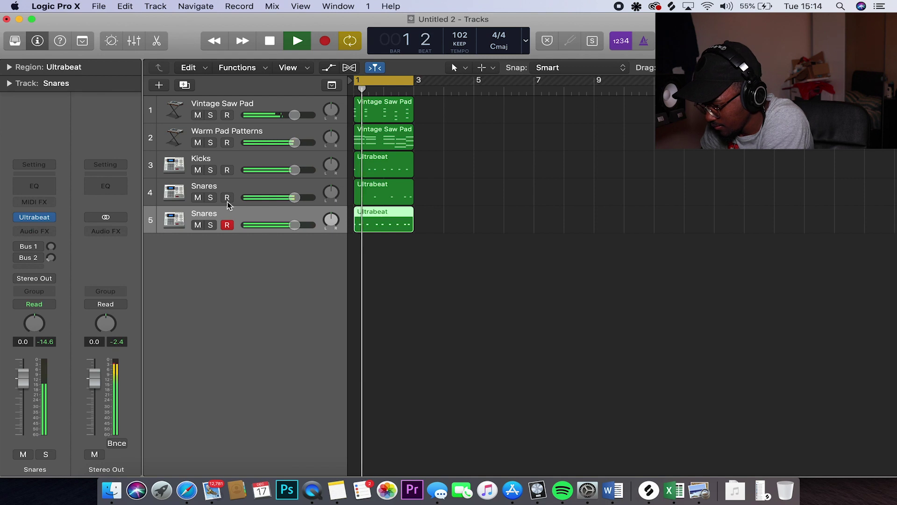
key(super+d)
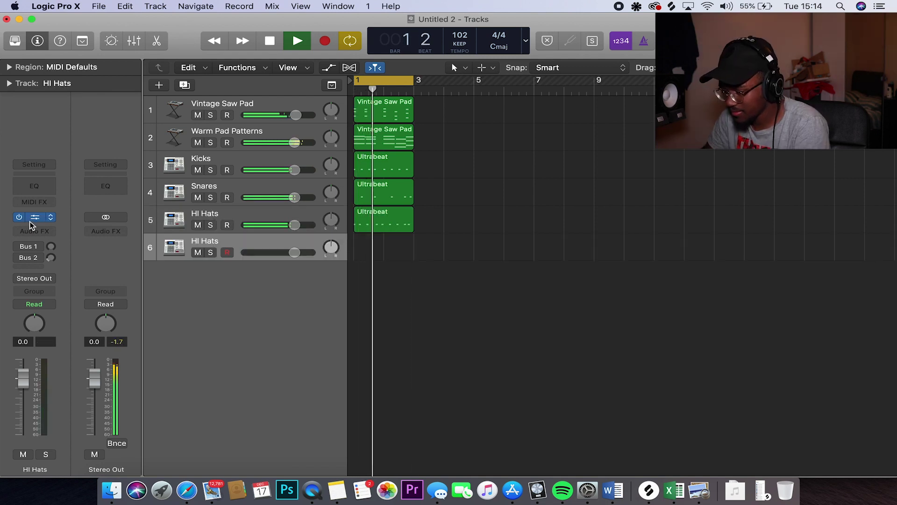
- Clear the copied Hi-Hat steps and load an open hi-hat sample from Splice onto the Hat voice
click(30, 220)
drag(156, 120, 624, 140)
drag(517, 116, 584, 117)
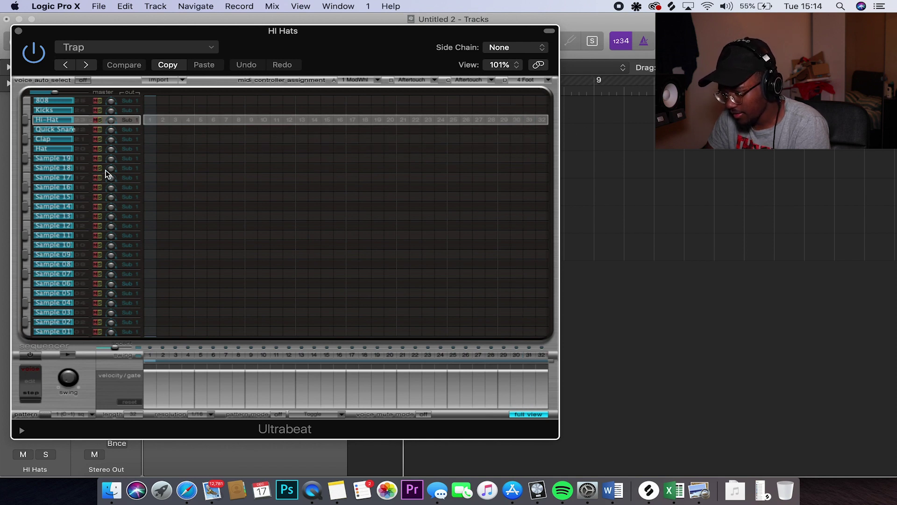
click(55, 148)
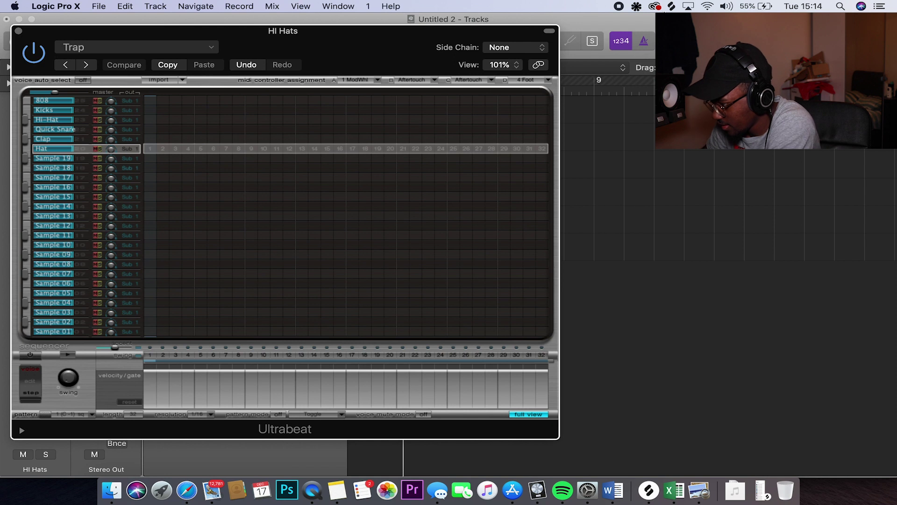
click(672, 6)
drag(805, 255, 208, 297)
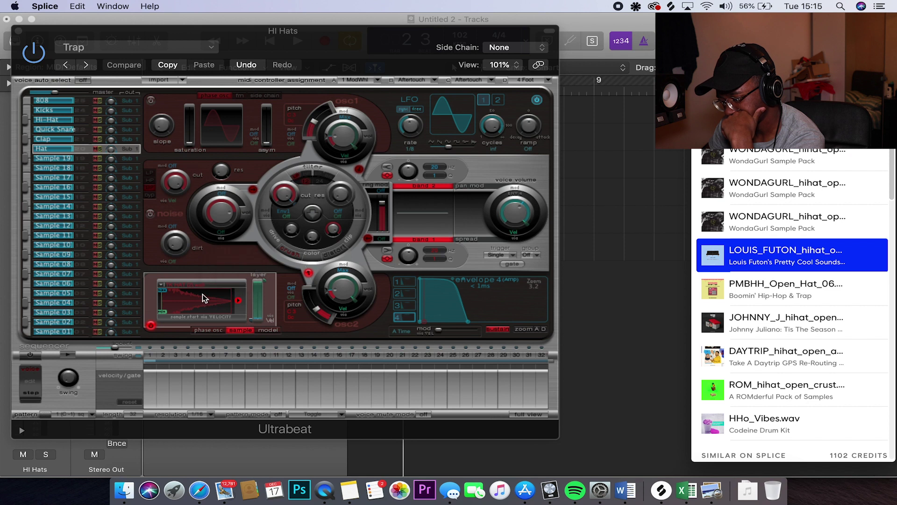
click(538, 417)
- Program open-hat hits in the Hat row and audition them with the step sequencer
click(188, 149)
click(188, 160)
click(36, 358)
key(space)
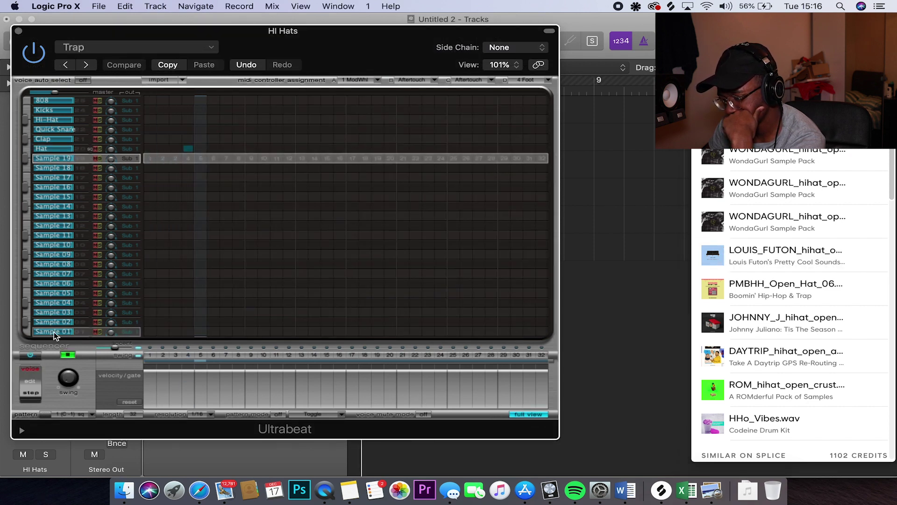
click(708, 28)
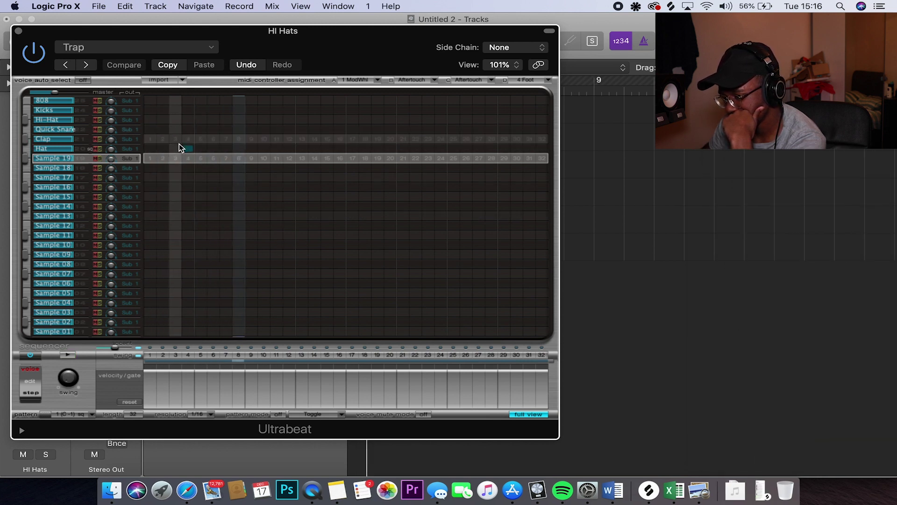
click(184, 148)
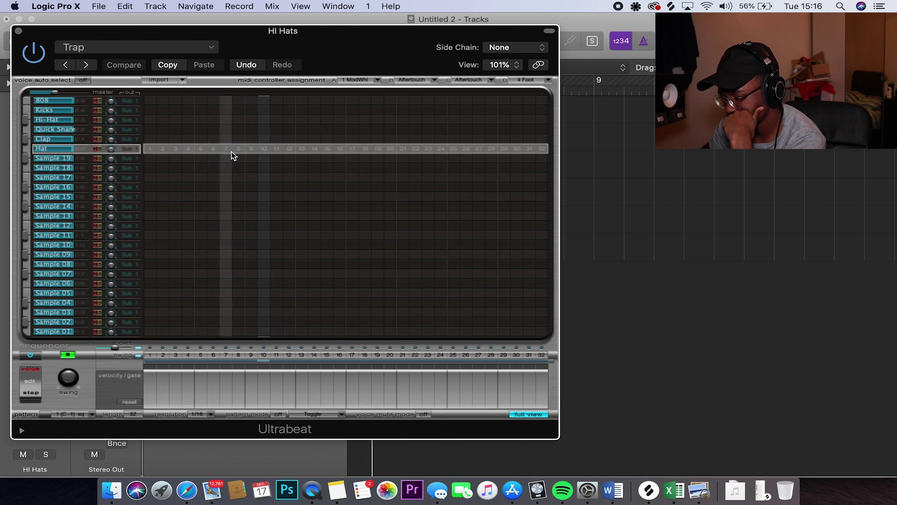
click(211, 147)
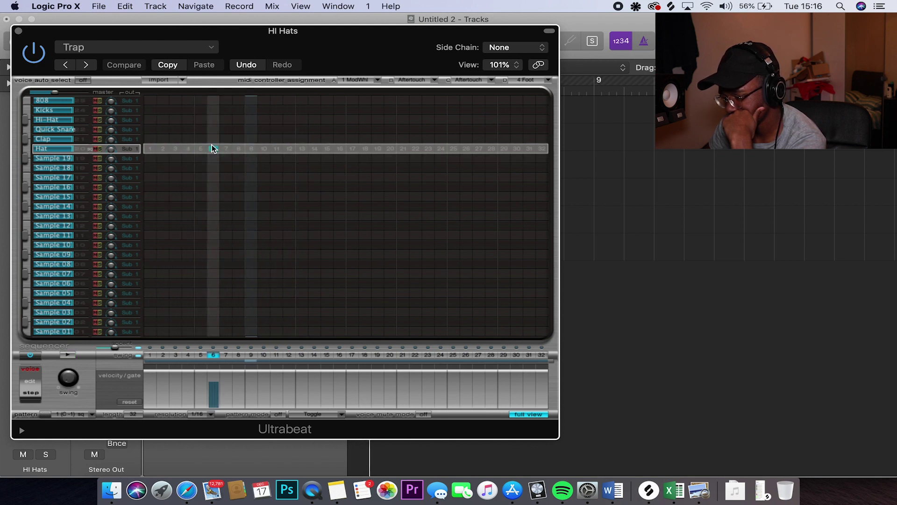
- Re-audition the open-hat pattern on steps 7 and 23 and drag it into the arrangement
key(super+Tab)
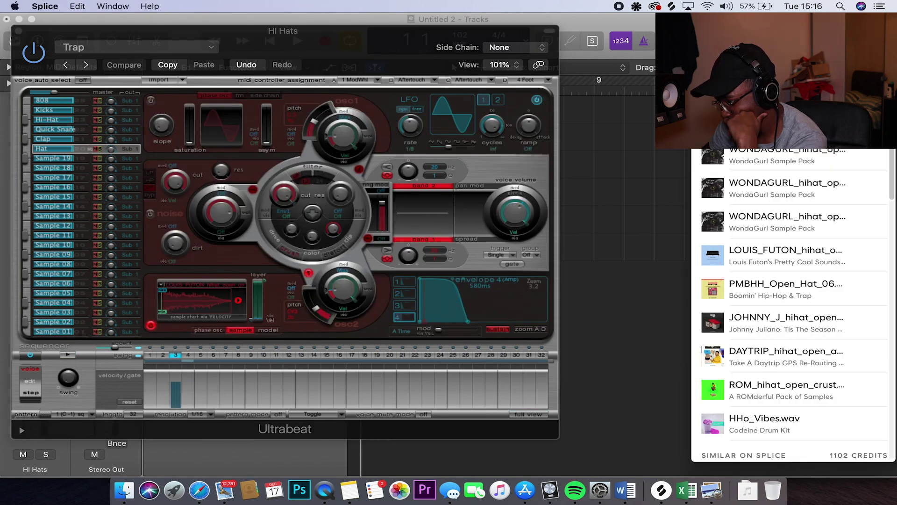
click(220, 260)
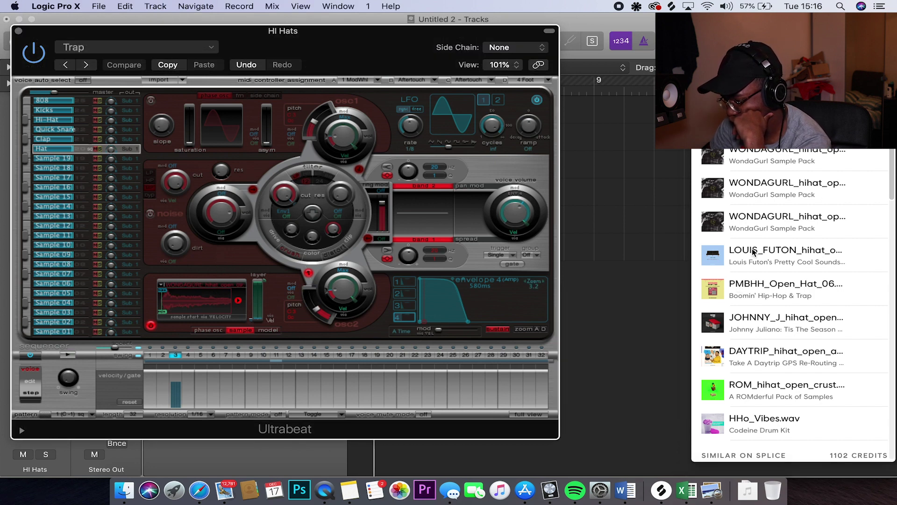
click(793, 255)
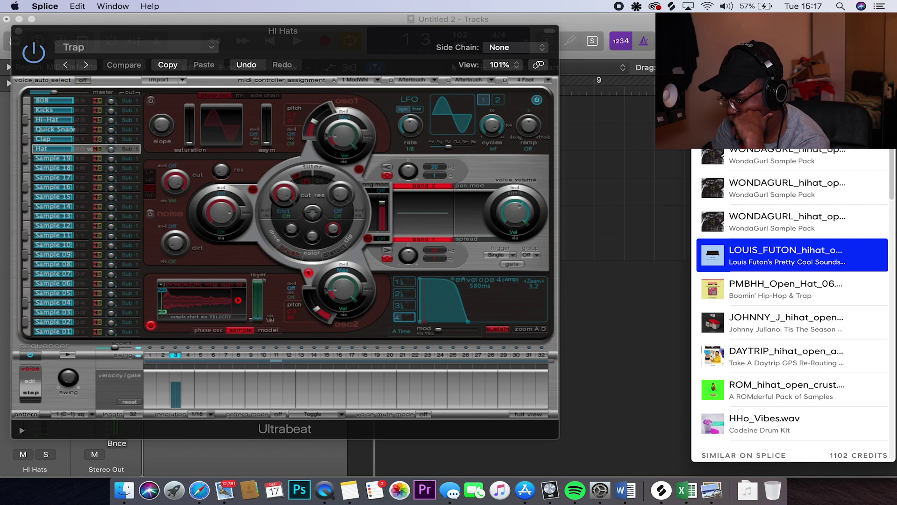
click(528, 414)
click(68, 355)
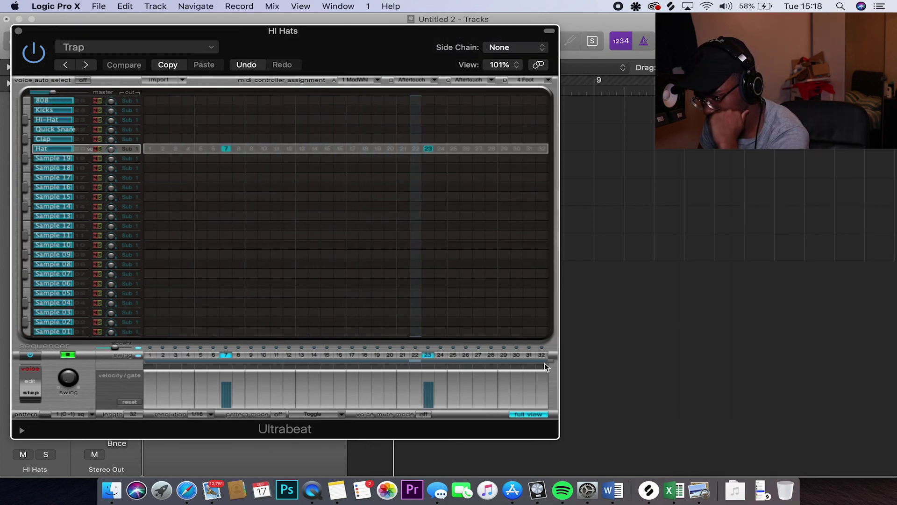
click(528, 414)
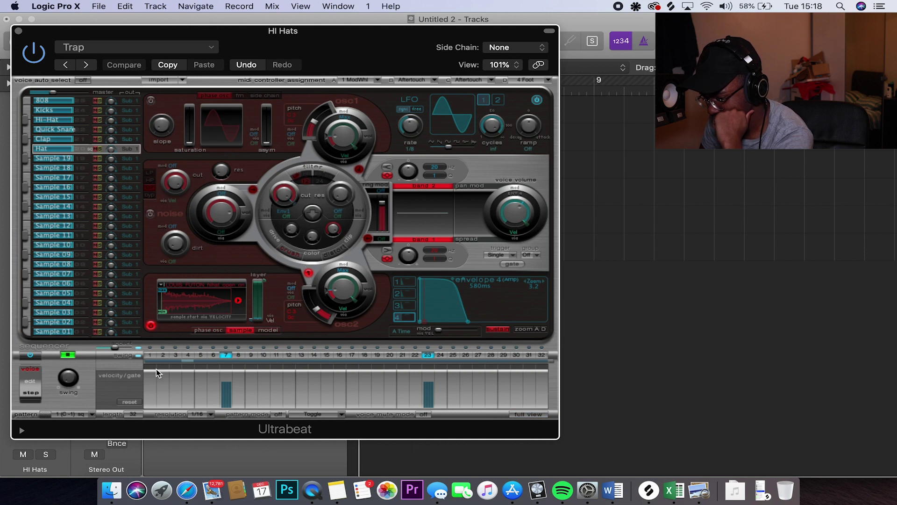
key(space)
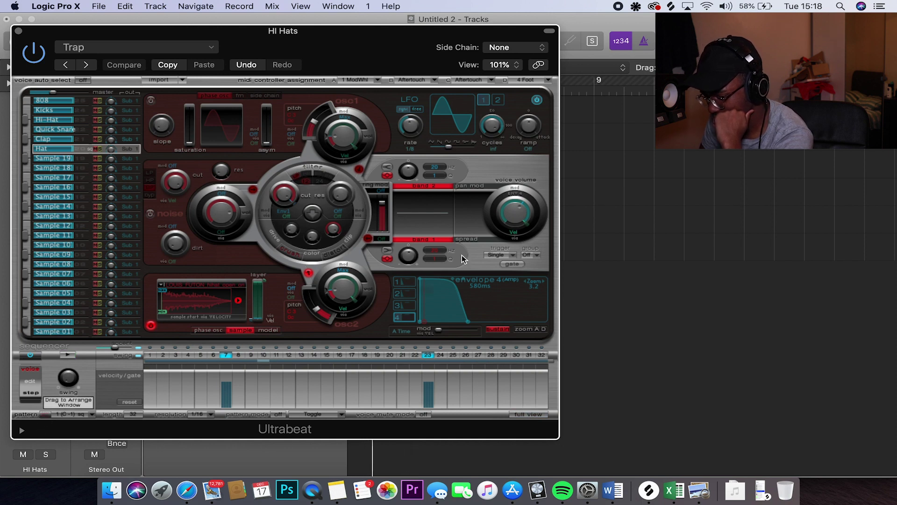
drag(546, 232, 610, 253)
- Place the open-hat region at bar 1 on track 6, name it Open Hats, and duplicate it
click(30, 355)
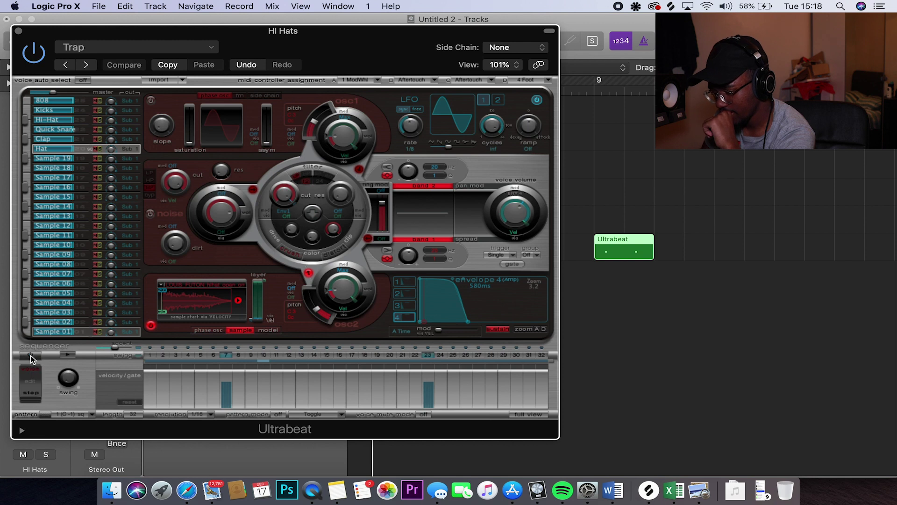
click(18, 31)
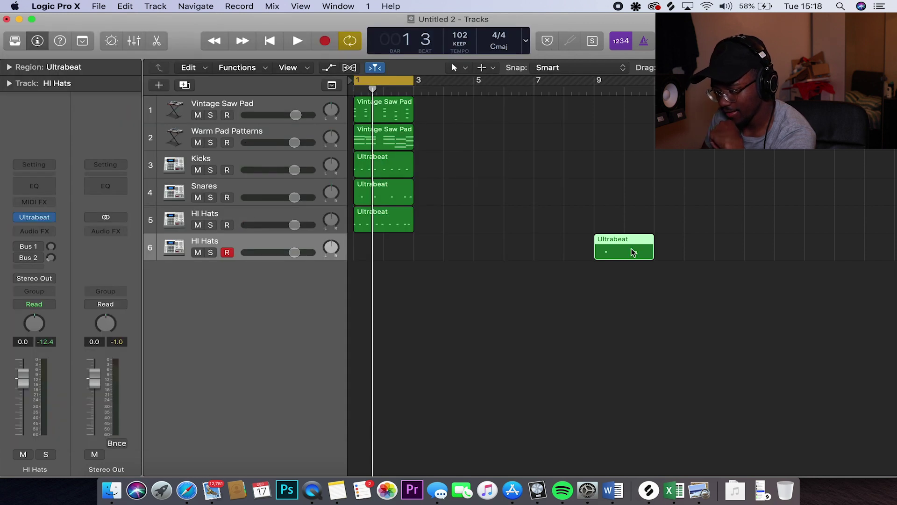
drag(633, 253, 393, 252)
double_click(218, 241)
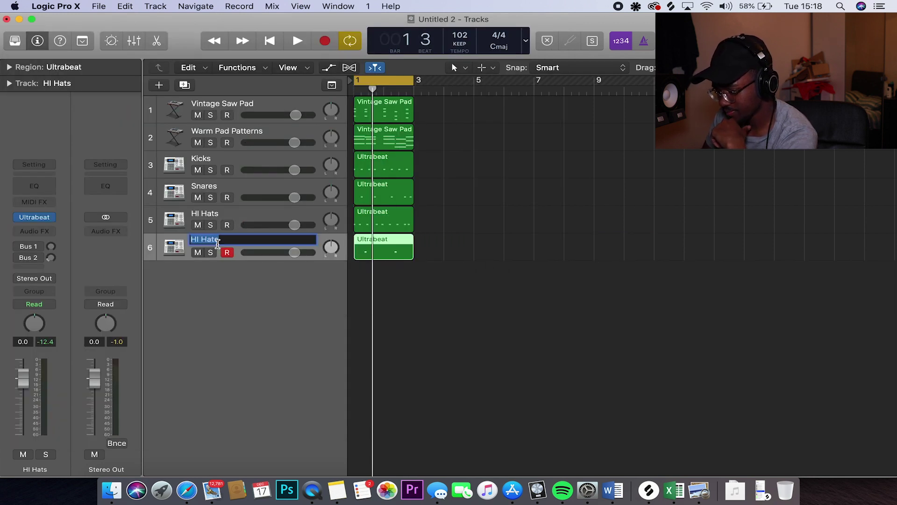
text(Open)
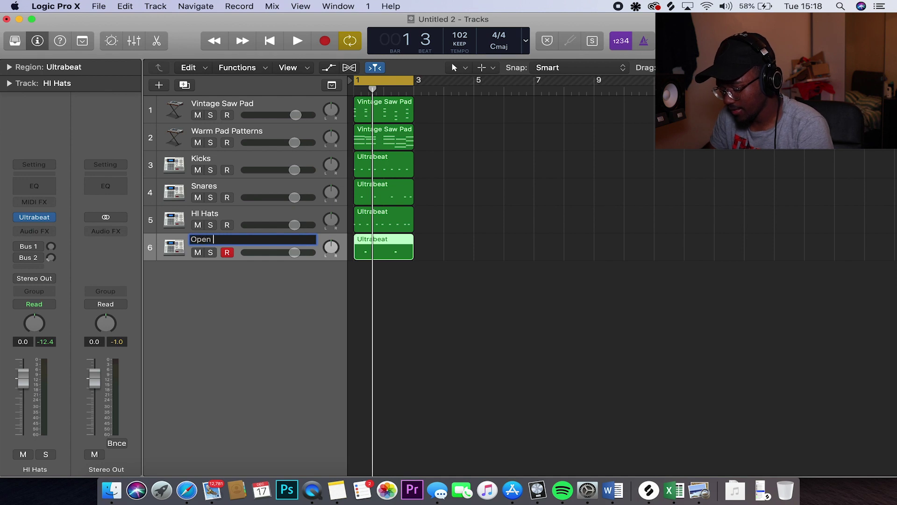
key(Return)
key(super+d)
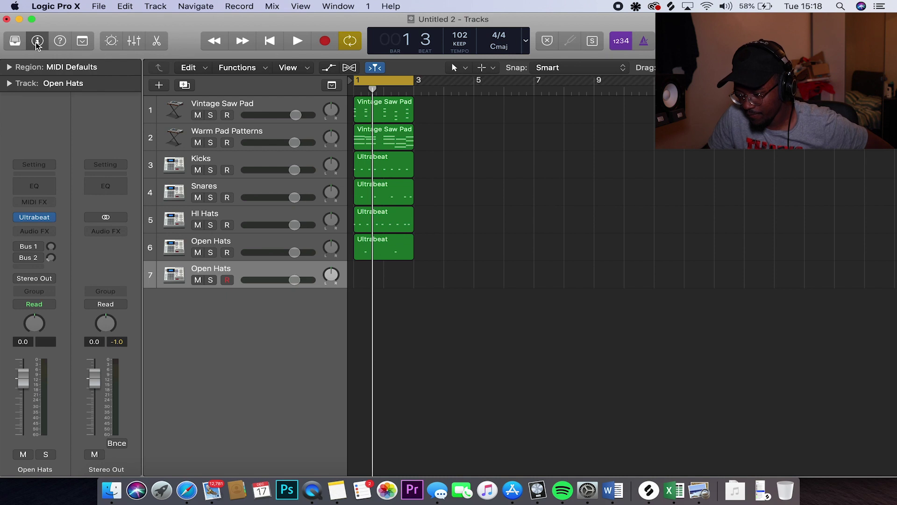
- Toggle the sound library and close the Open Hats Ultrabeat window
click(15, 43)
click(15, 43)
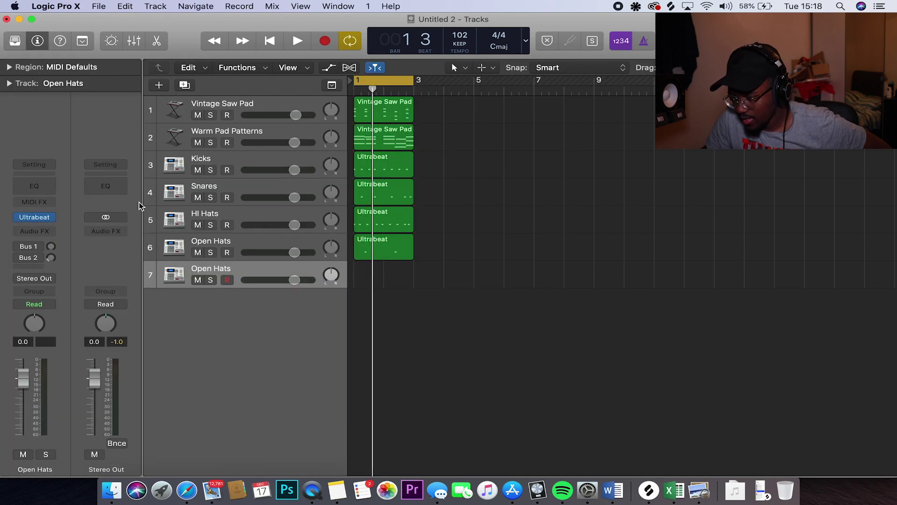
mouse_move(37, 219)
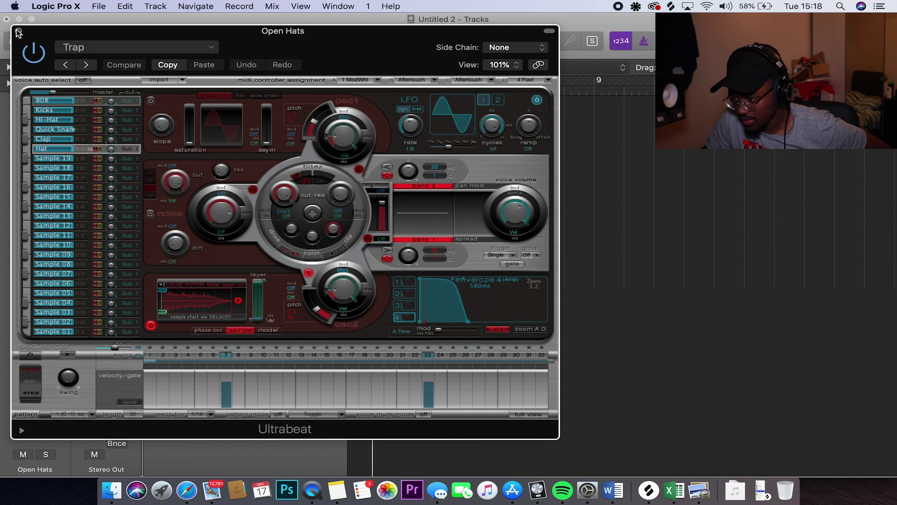
click(18, 32)
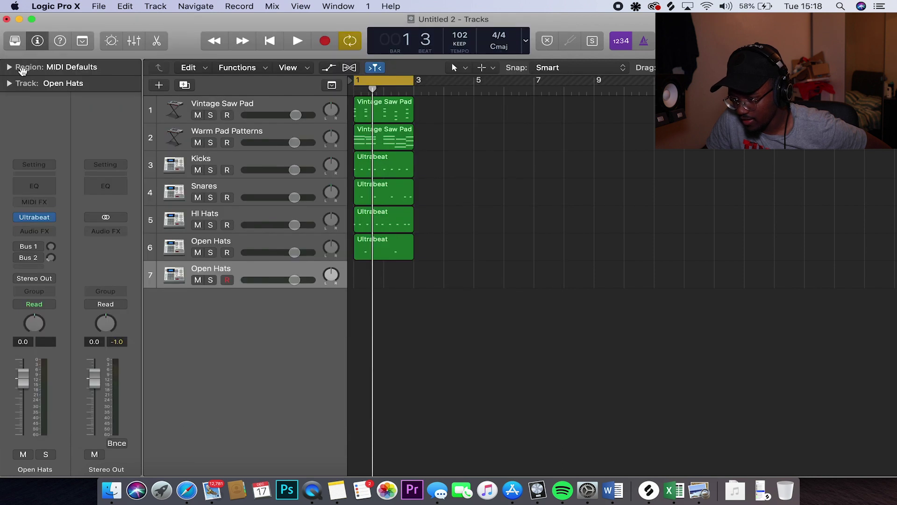
- Search the sound library and load the Heavy Sub Bass sound onto track 8
click(15, 41)
click(81, 188)
text(kay)
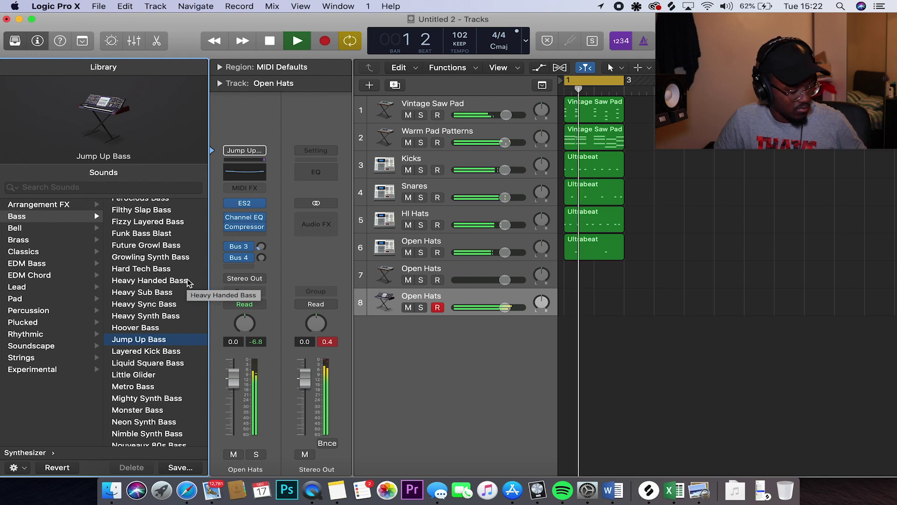
click(167, 293)
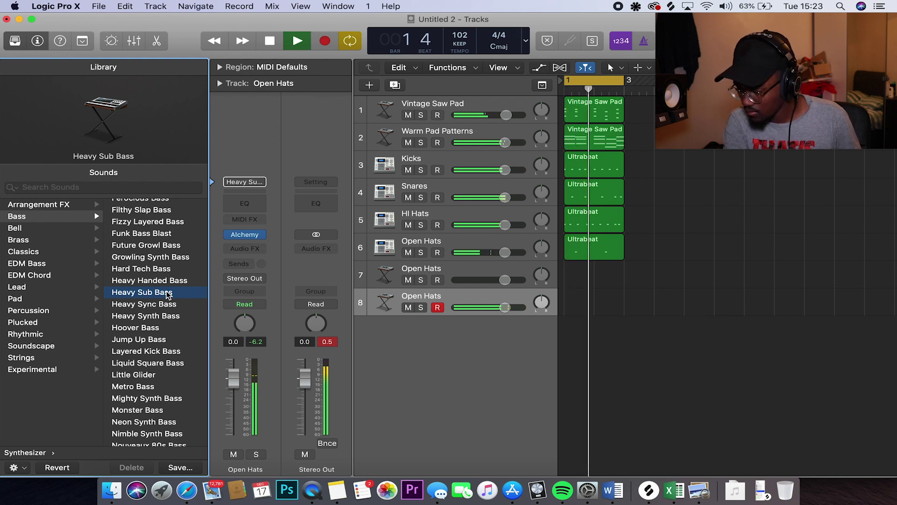
- Record the two-bar sub-bass part from bar 1
key(space)
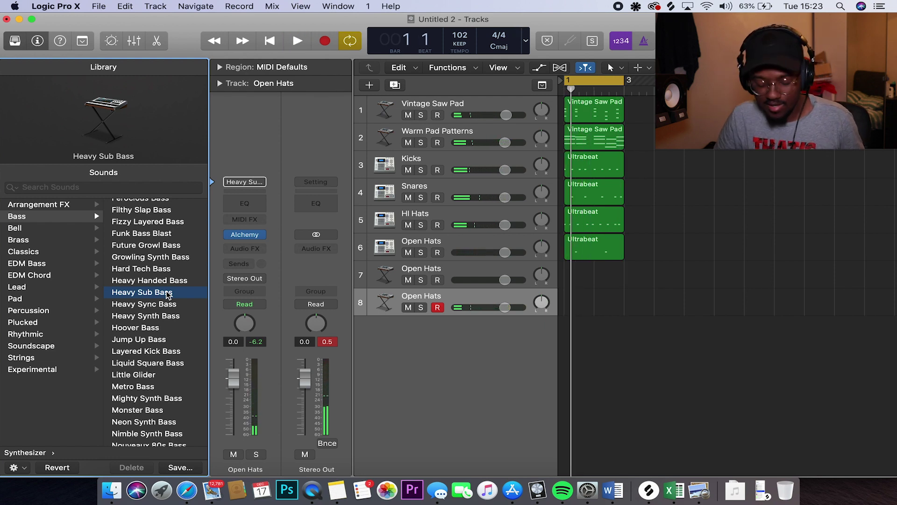
key(space)
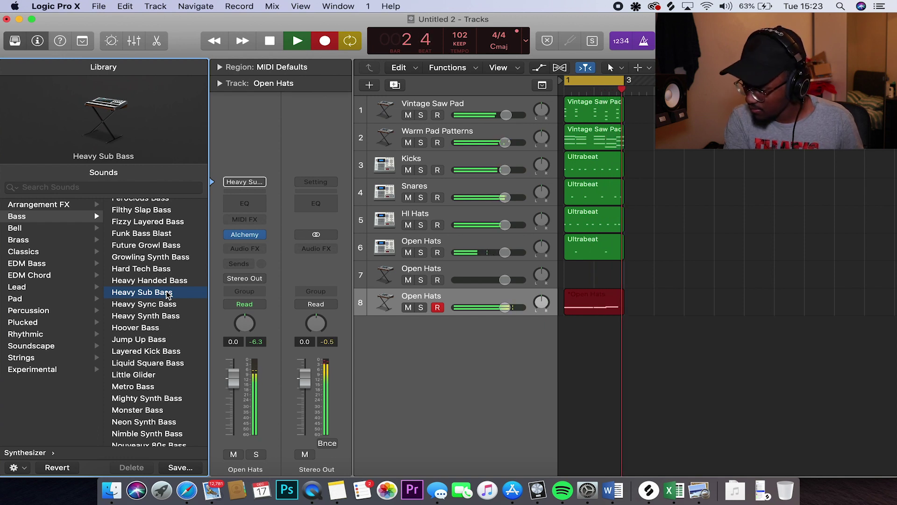
key(space)
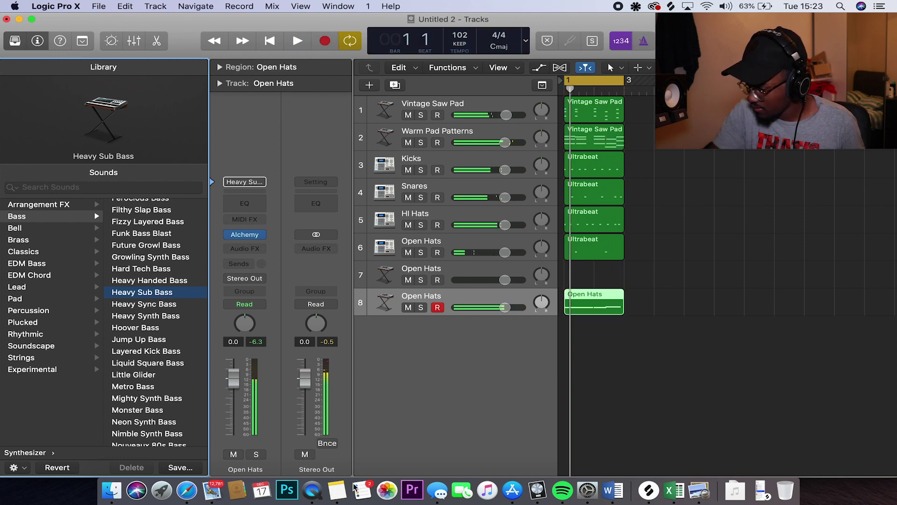
- Quantize the four recorded bass notes to 1/16 and adjust their velocity
double_click(605, 310)
scroll(606, 312, down, 5)
drag(659, 455, 570, 278)
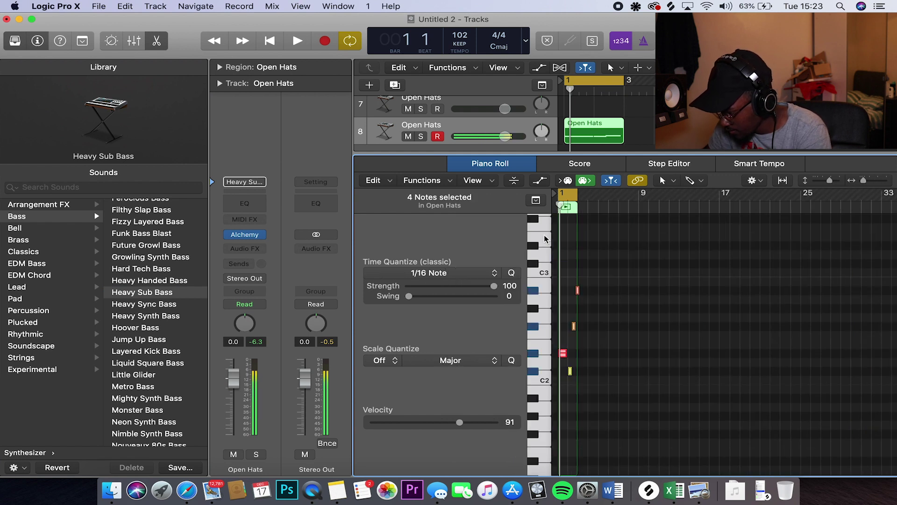
click(505, 274)
scroll(610, 341, up, 5)
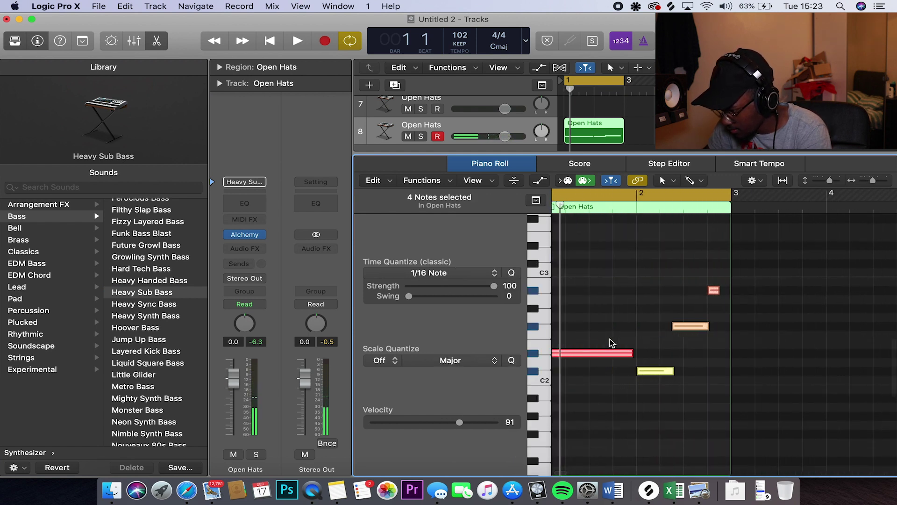
key(space)
key(space)
drag(823, 416, 560, 265)
drag(458, 423, 459, 422)
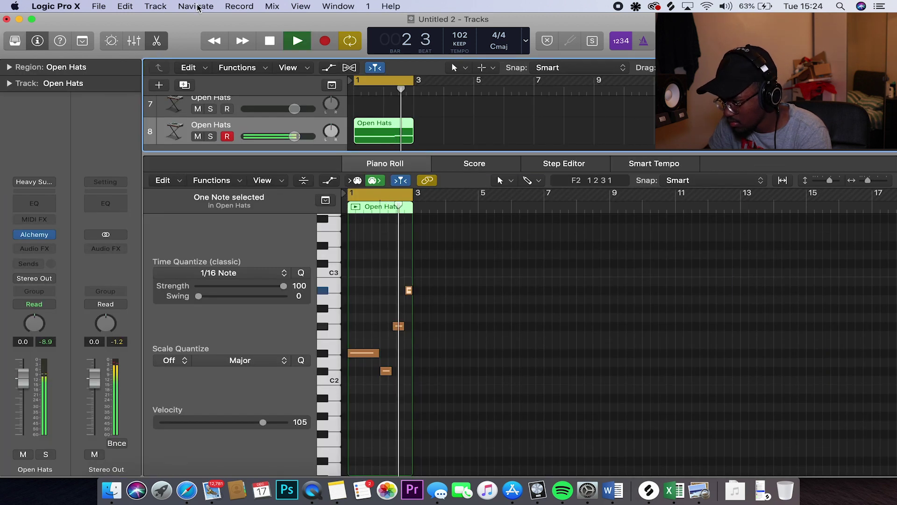
- Move the bass track up to position 7 and mute the Vintage Saw Pad track
click(157, 41)
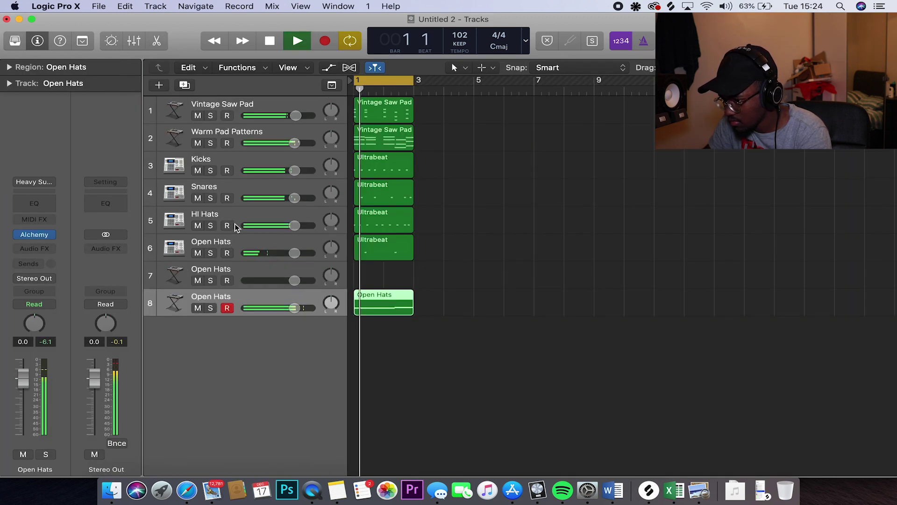
drag(223, 300, 224, 273)
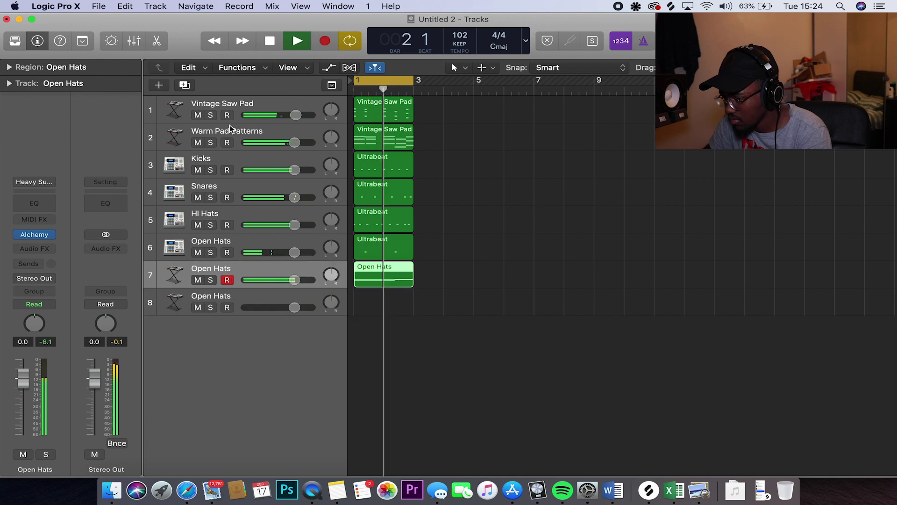
click(198, 116)
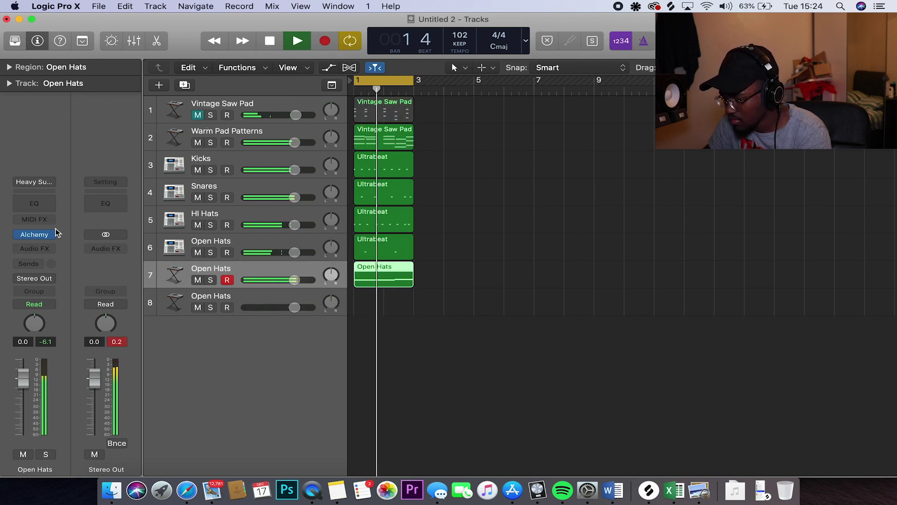
- Unmute the Vintage Saw Pad and add a Bus 3 send on the Kicks track
click(197, 115)
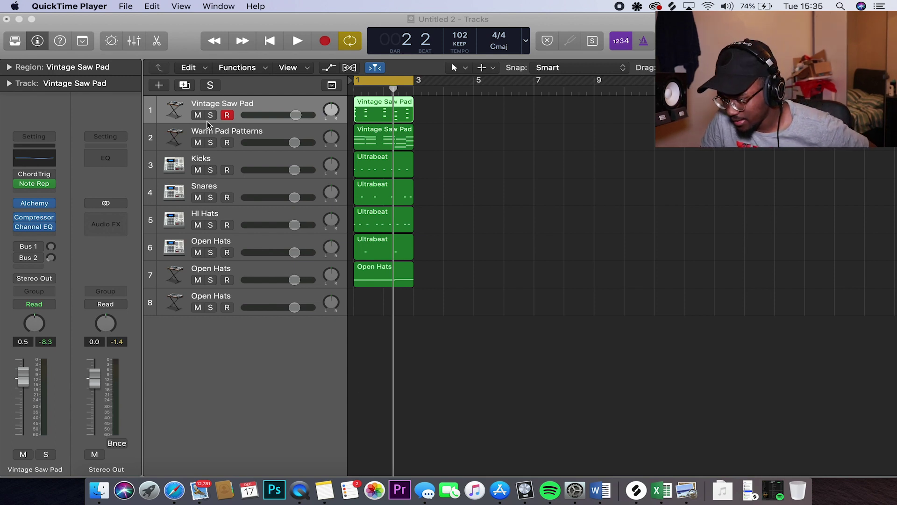
click(216, 154)
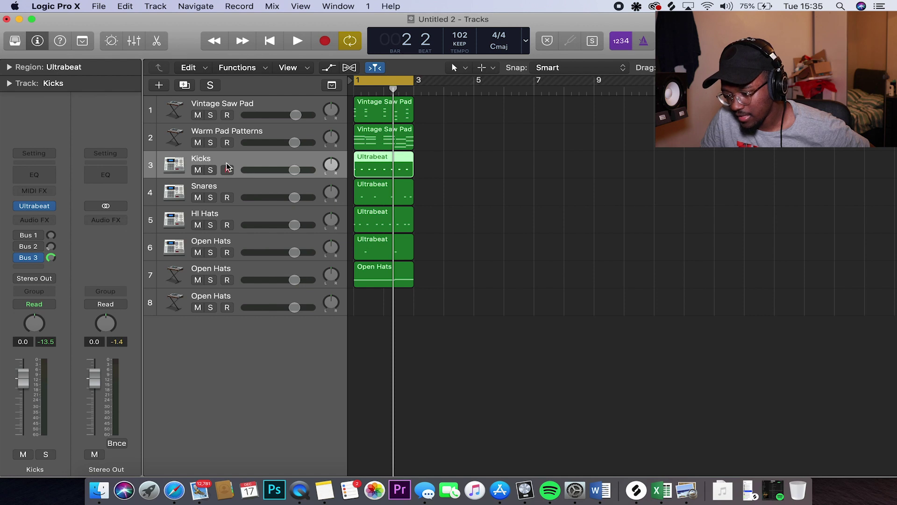
click(35, 268)
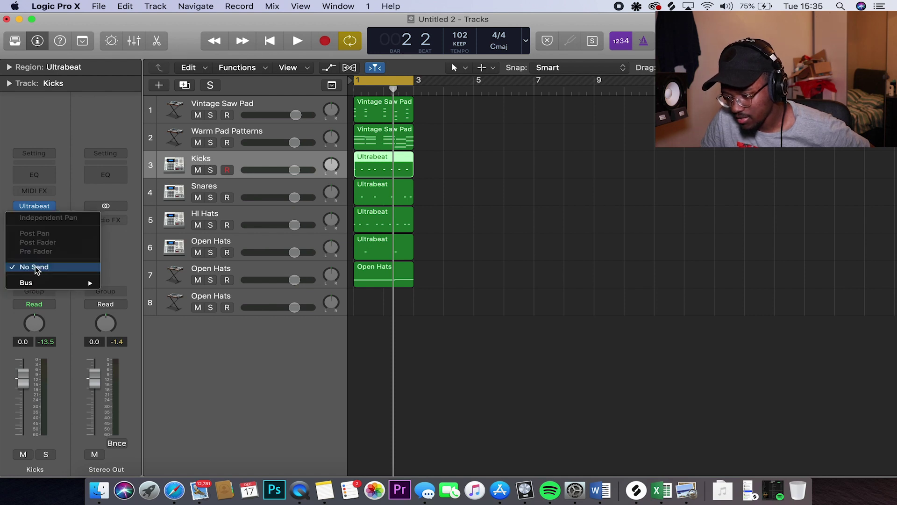
mouse_move(49, 283)
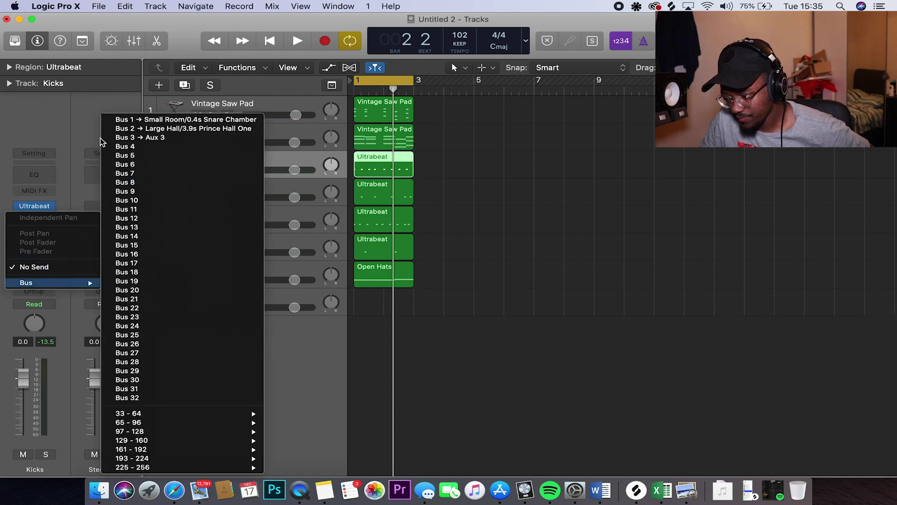
click(136, 137)
mouse_move(33, 258)
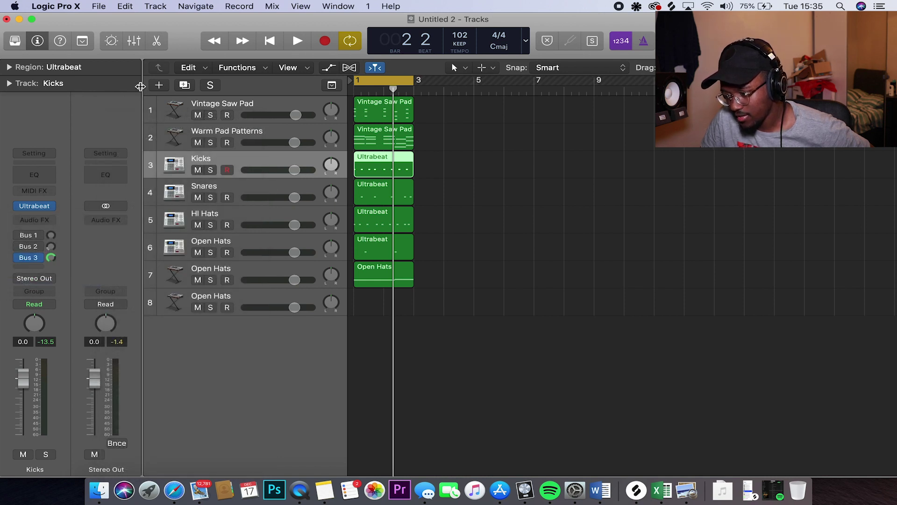
- Set the Aux 3 channel's output to No Output in the Mixer
click(133, 43)
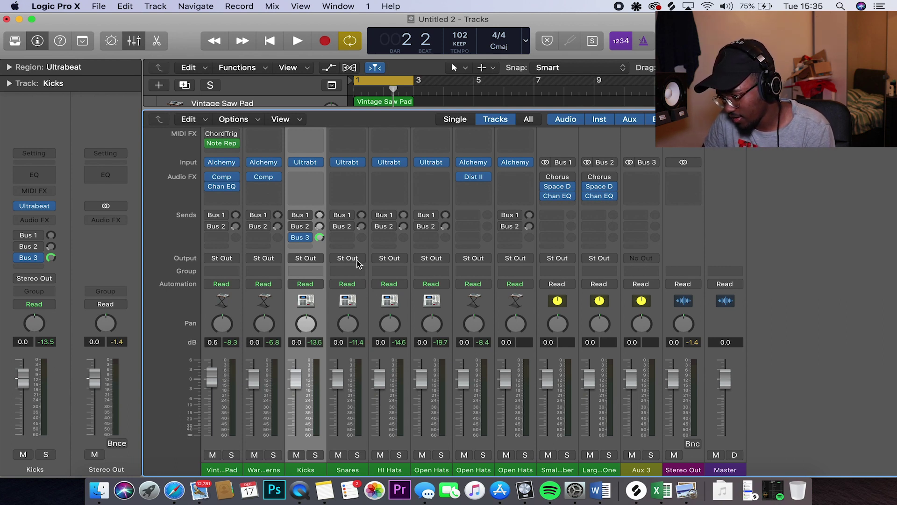
click(643, 258)
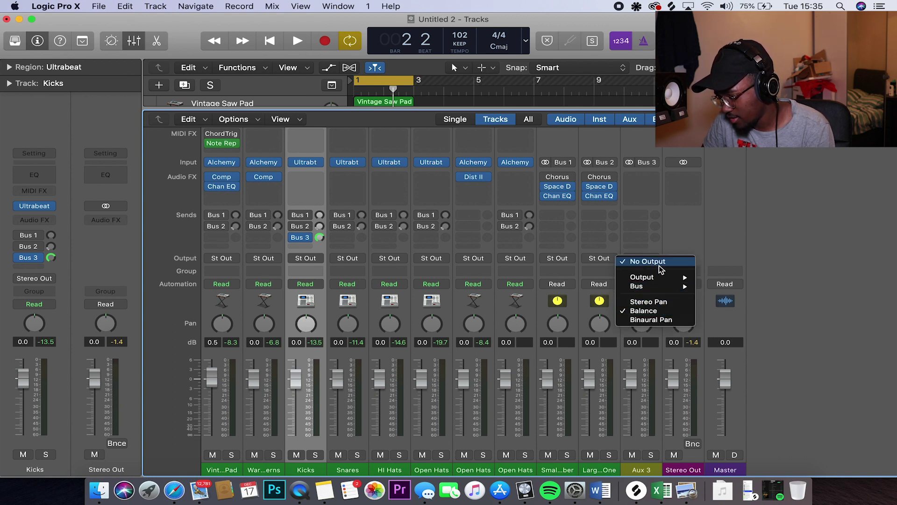
click(660, 262)
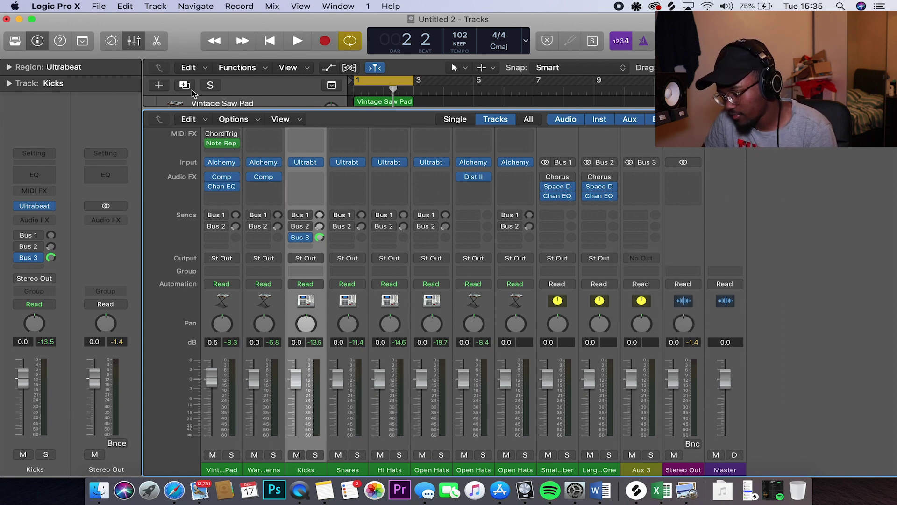
click(138, 46)
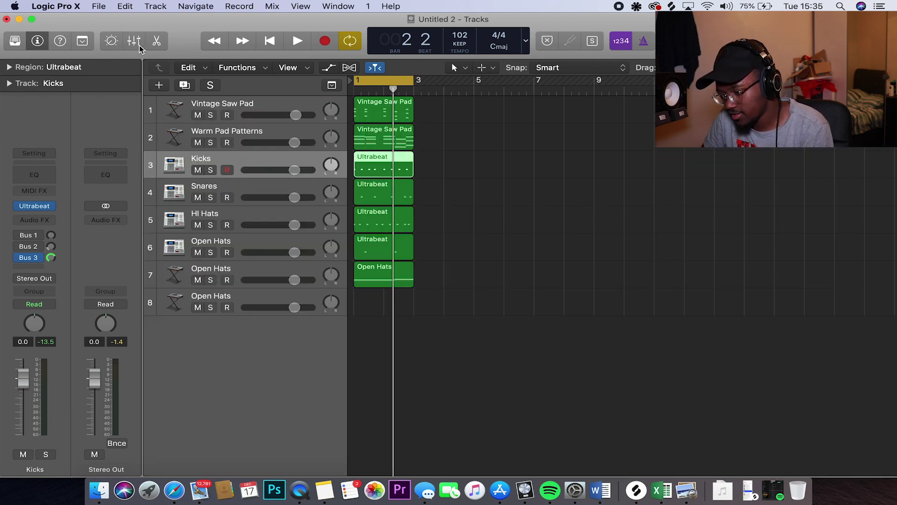
- Solo the Vintage Saw Pad and Kicks tracks
click(218, 107)
click(210, 115)
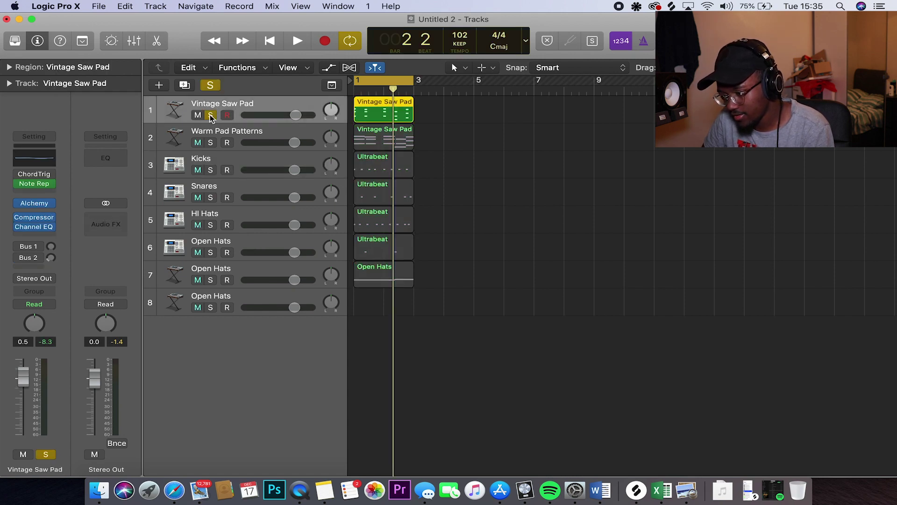
click(211, 170)
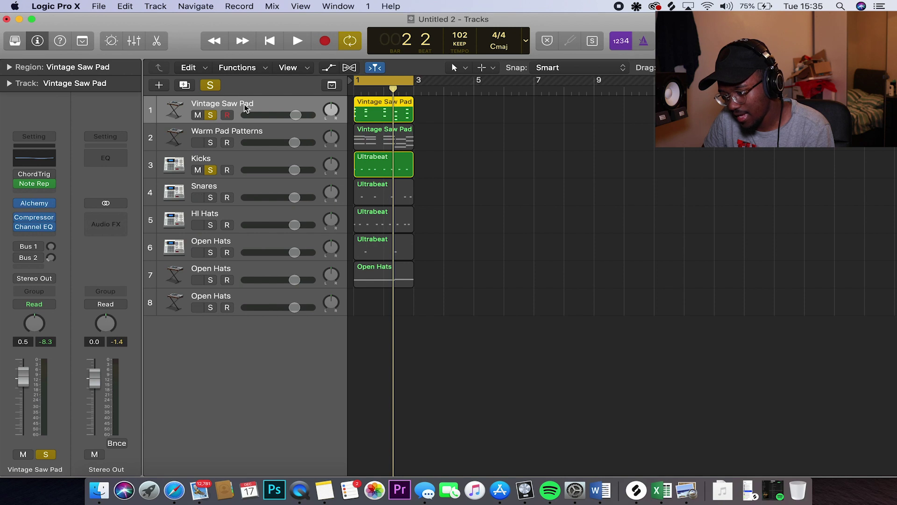
- Key the pad Compressor's side chain from Bus 3 (Kicks)
mouse_move(46, 223)
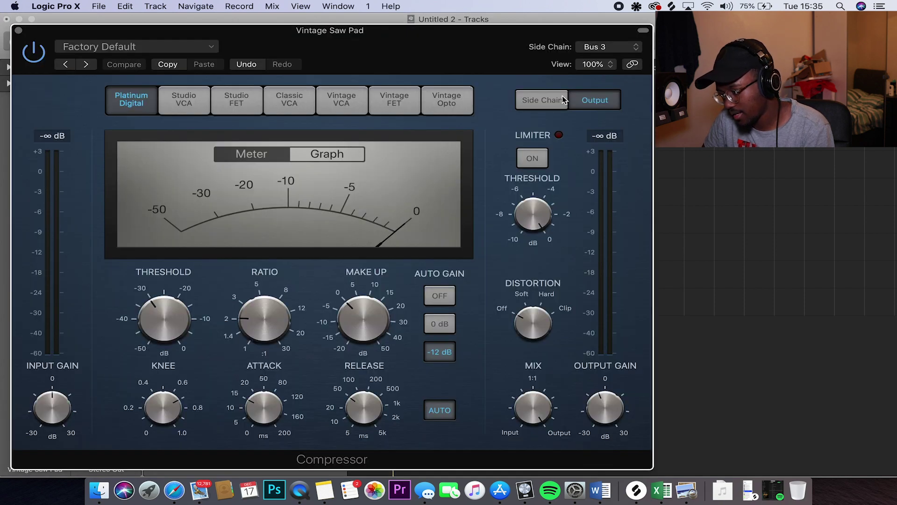
click(562, 99)
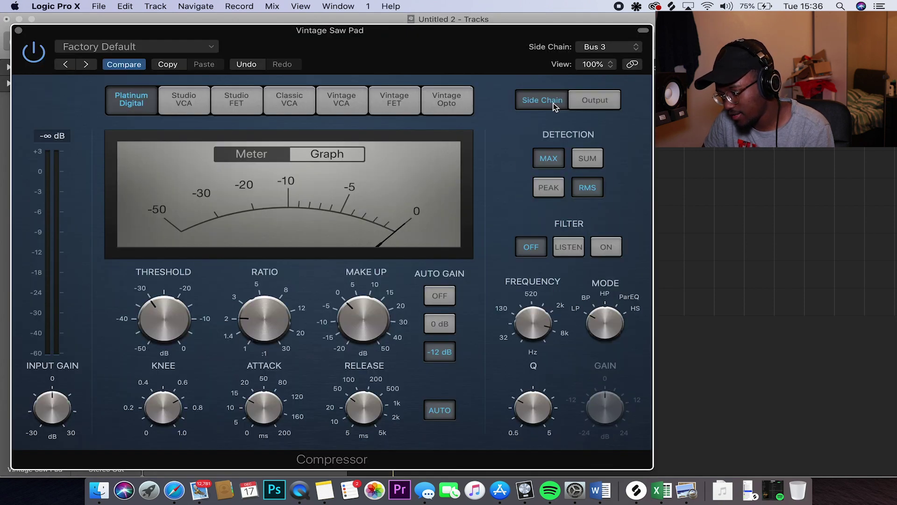
click(609, 52)
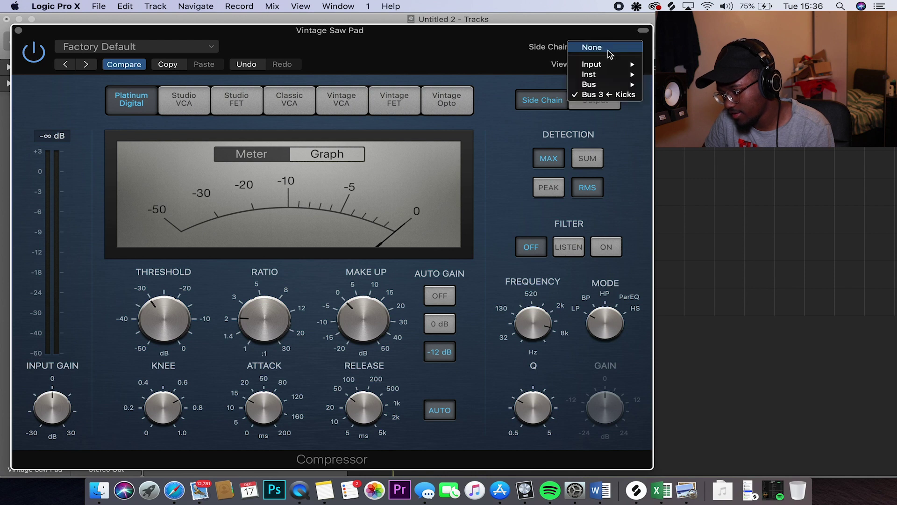
click(604, 95)
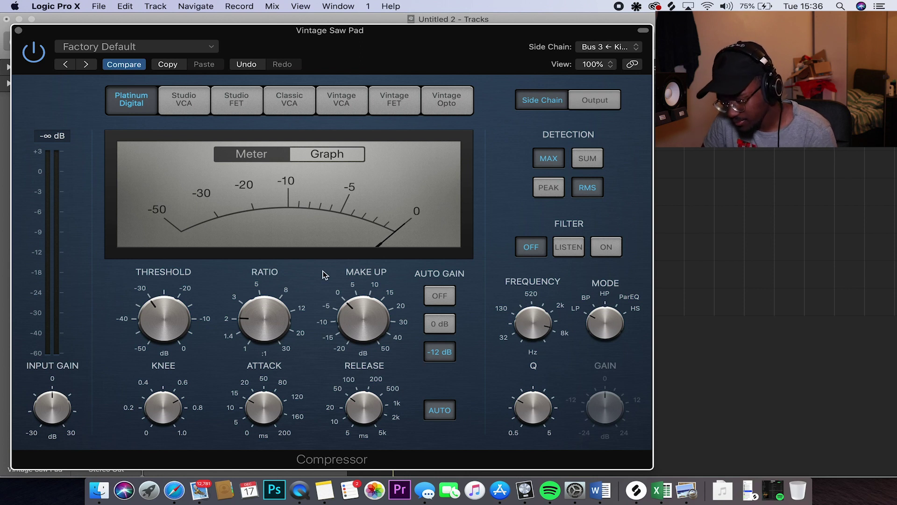
mouse_move(191, 285)
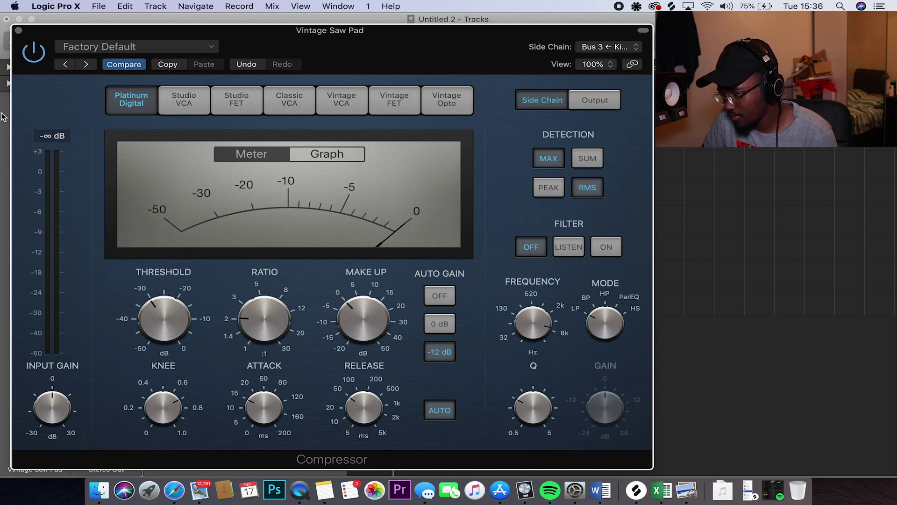
- Play back the beat to hear the pad ducking under the kicks
click(18, 31)
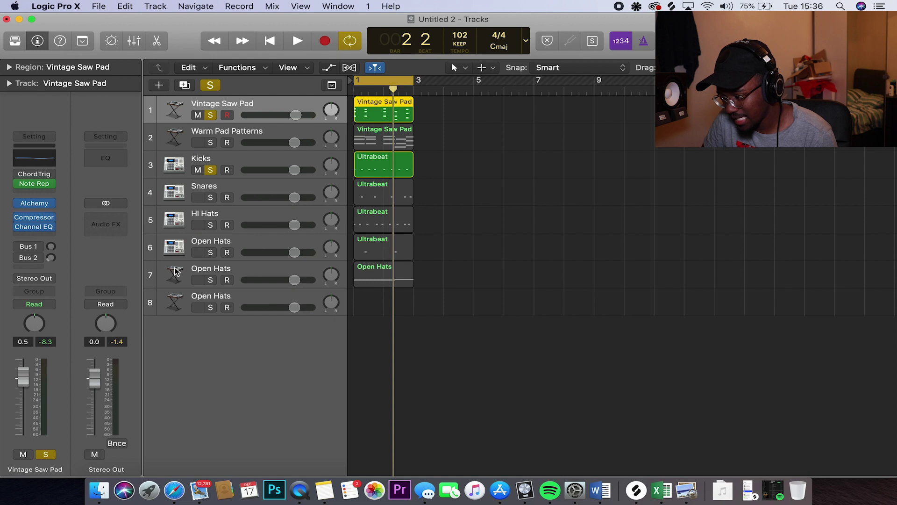
key(space)
key(space)
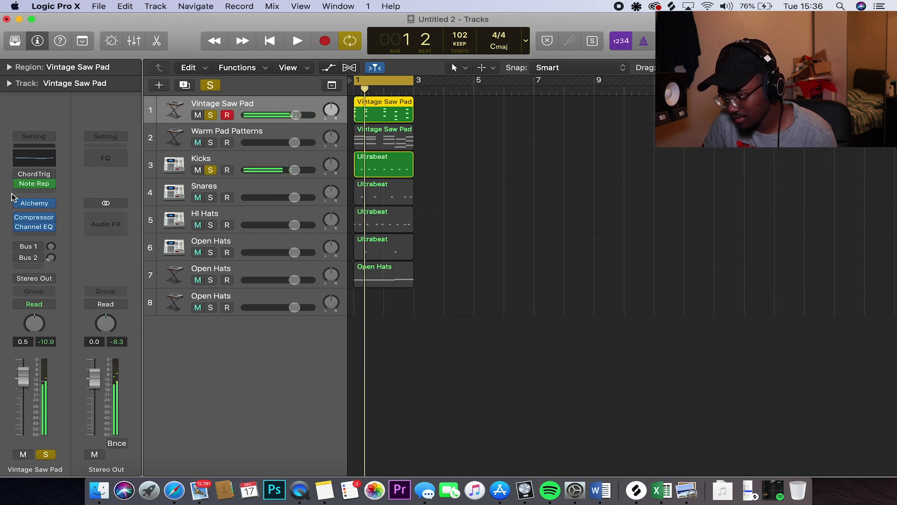
key(space)
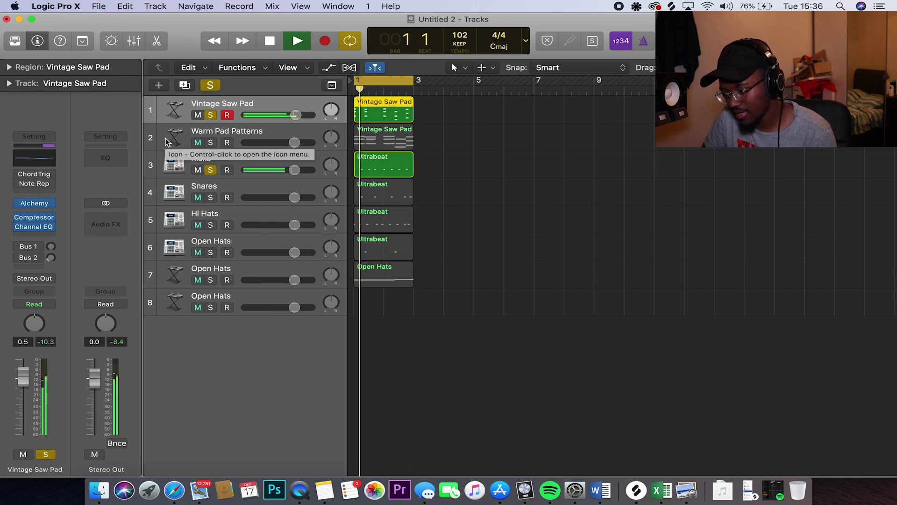
key(space)
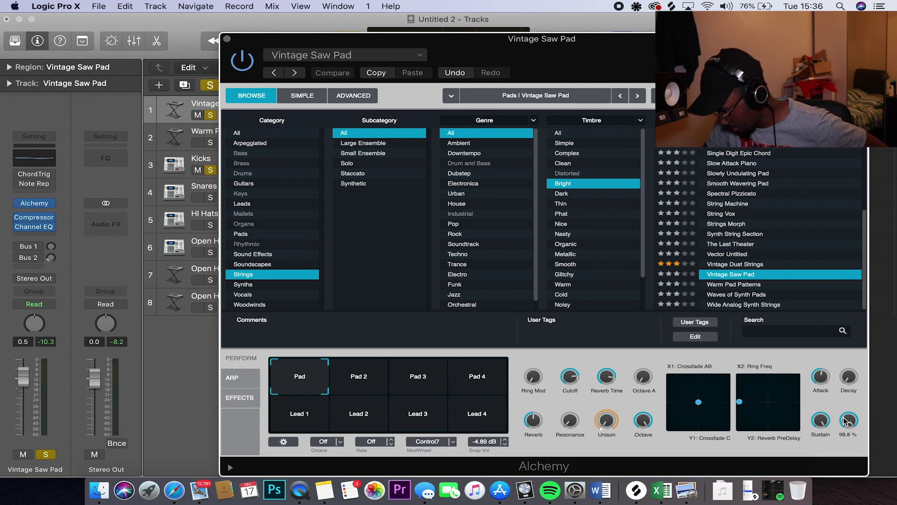
- Listen back to the pad pattern with the Note Repeater after closing Alchemy
click(226, 39)
key(space)
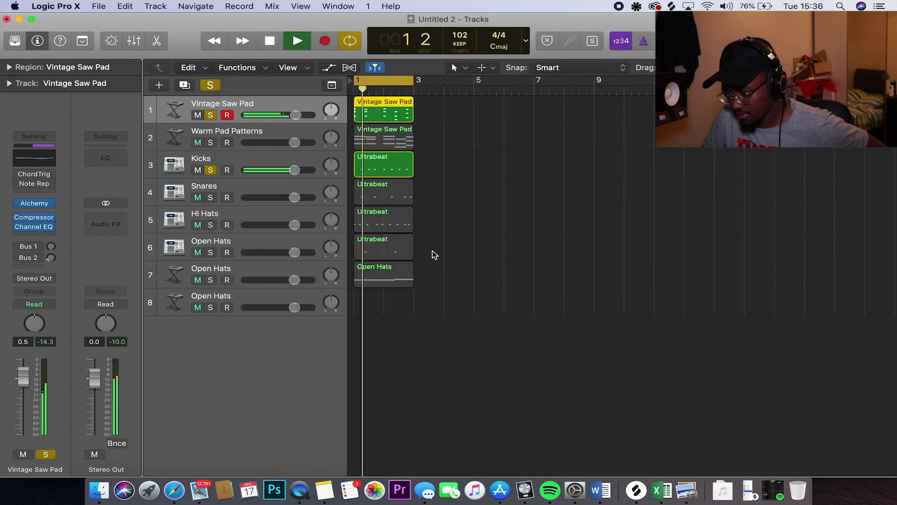
key(space)
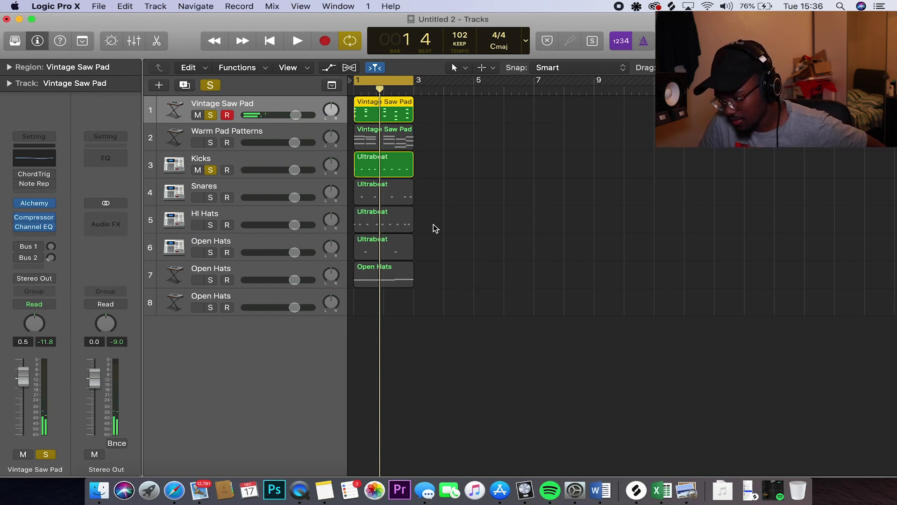
key(space)
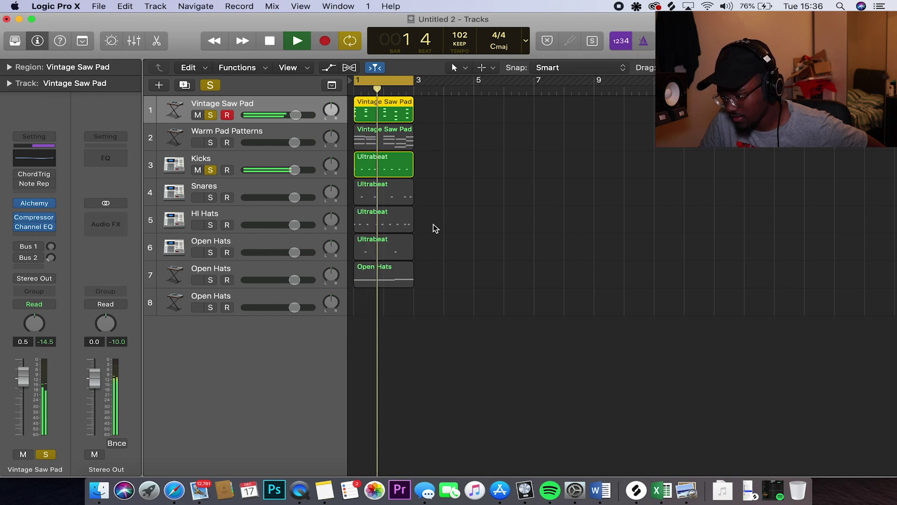
key(space)
- Turn on the pad's Note Repeater at 1/8 delay, 1 repeat, transpose -12, and play it back
click(19, 184)
click(32, 186)
key(Escape)
click(33, 184)
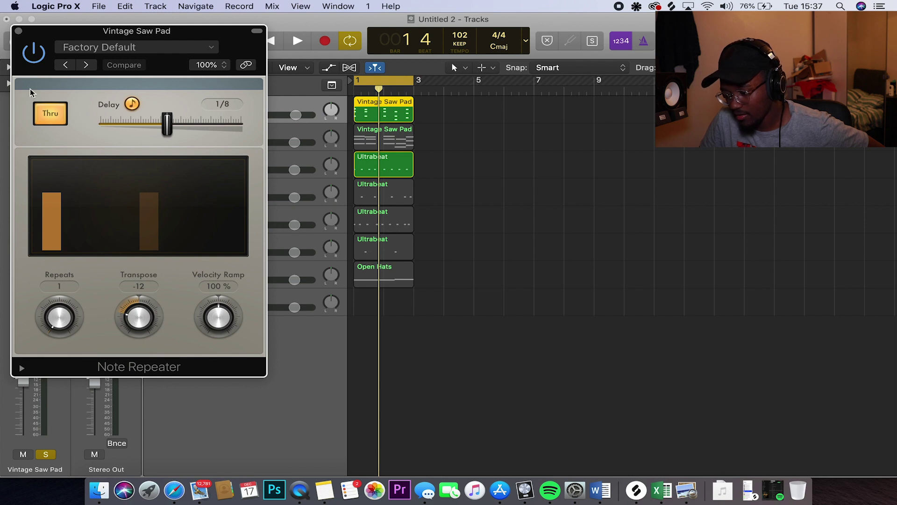
click(18, 31)
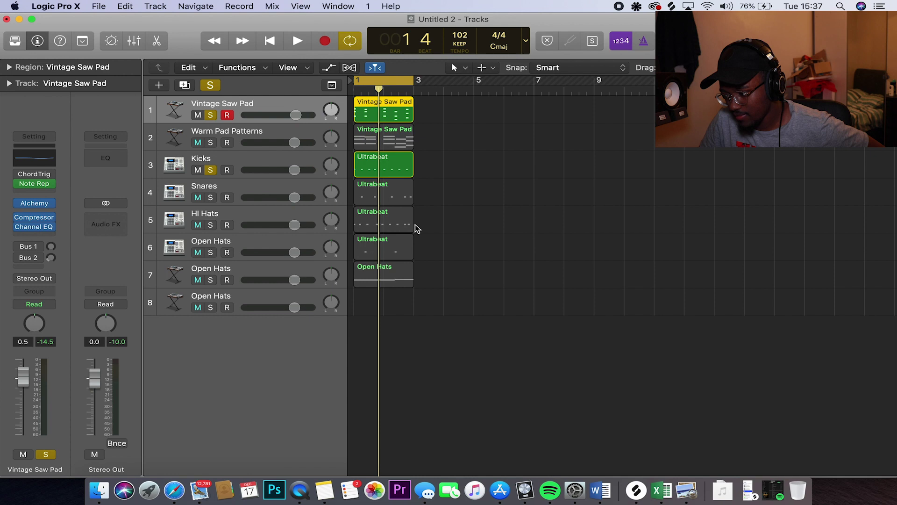
key(space)
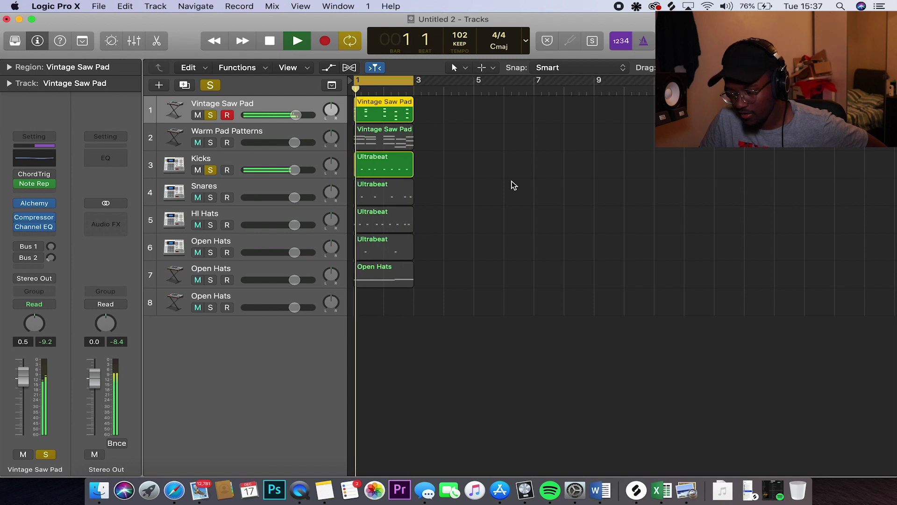
- Stop playback, clear the other solos and solo only the Warm Pad Patterns track
key(space)
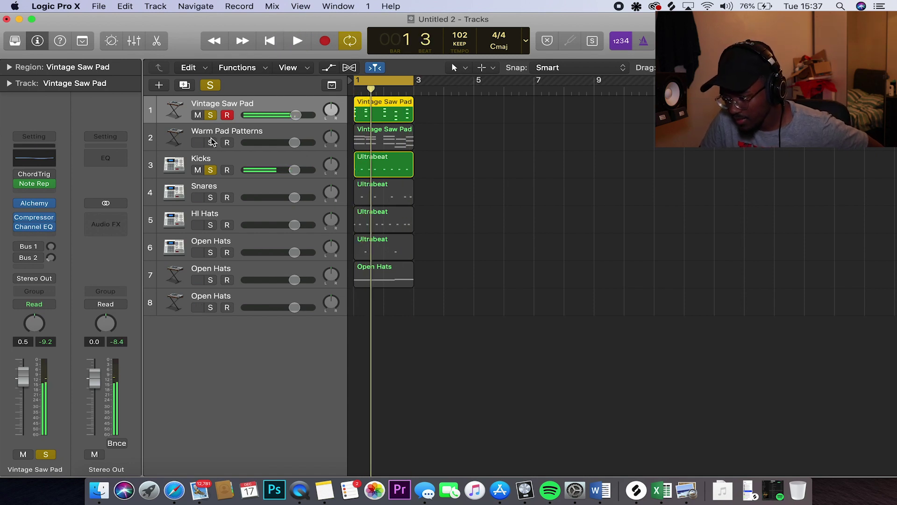
click(214, 138)
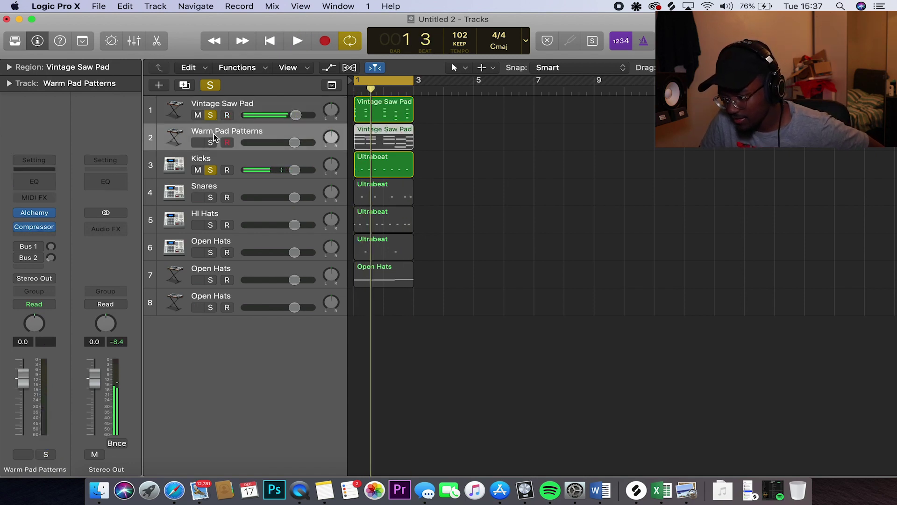
click(210, 86)
click(211, 142)
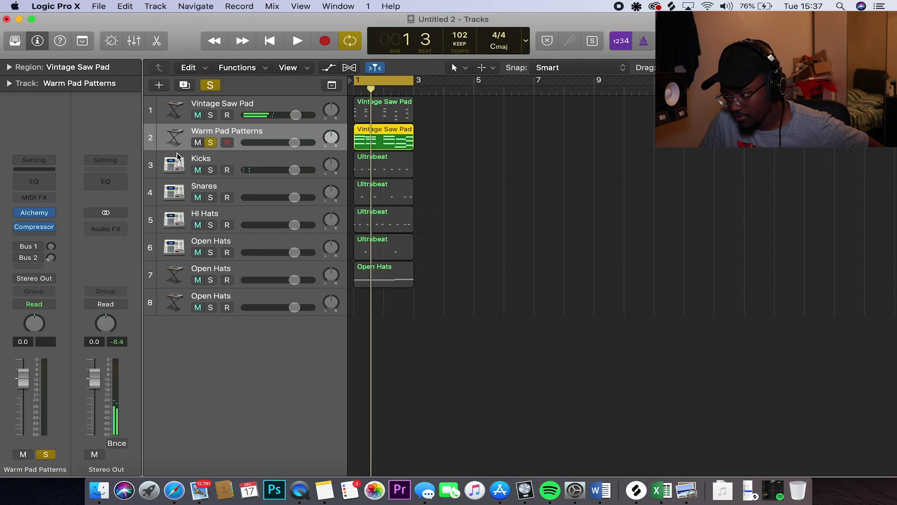
- Key the Warm Pad Patterns compressor's side chain from Bus 3, then solo Kicks too
click(34, 227)
click(541, 102)
click(597, 49)
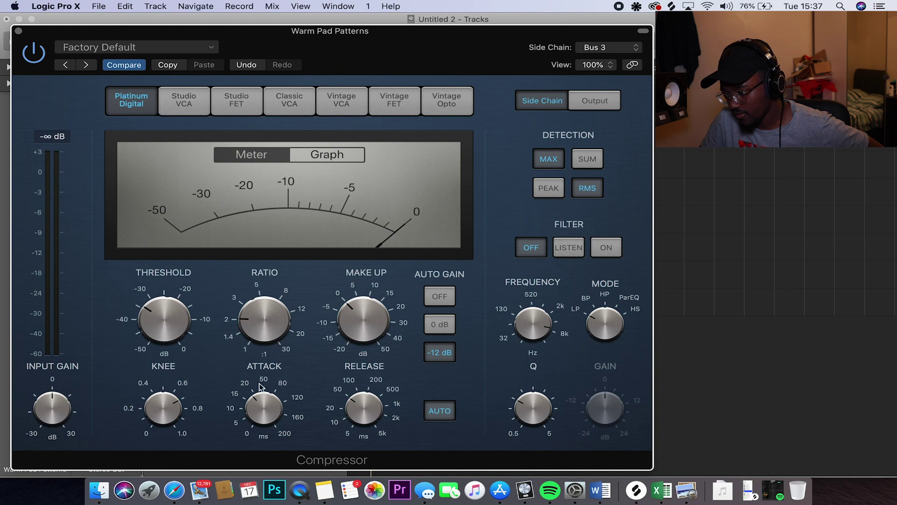
click(595, 99)
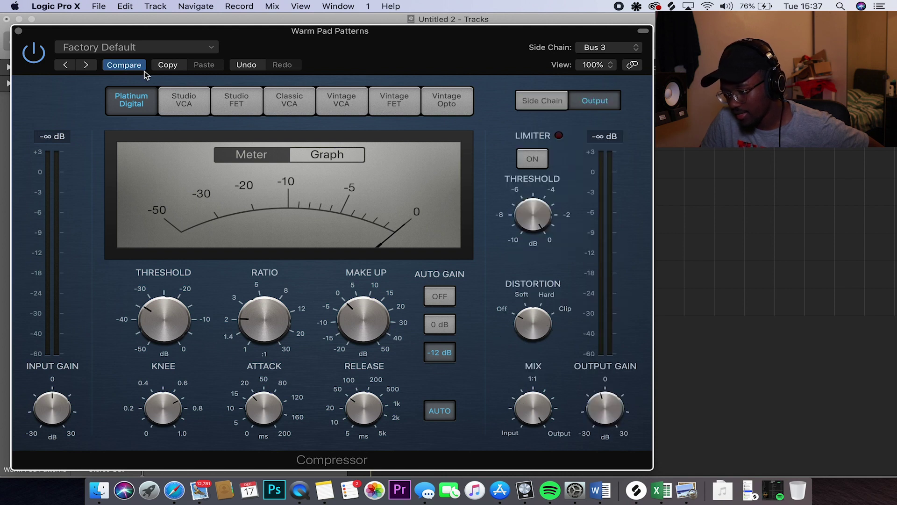
click(19, 31)
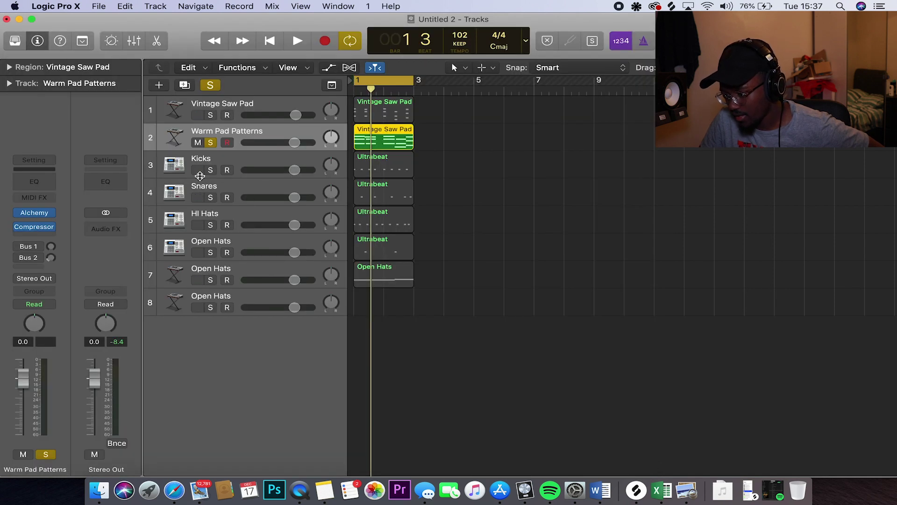
click(213, 171)
- Add Vintage Saw Pad to the solos and audition both pads against the Kicks
key(space)
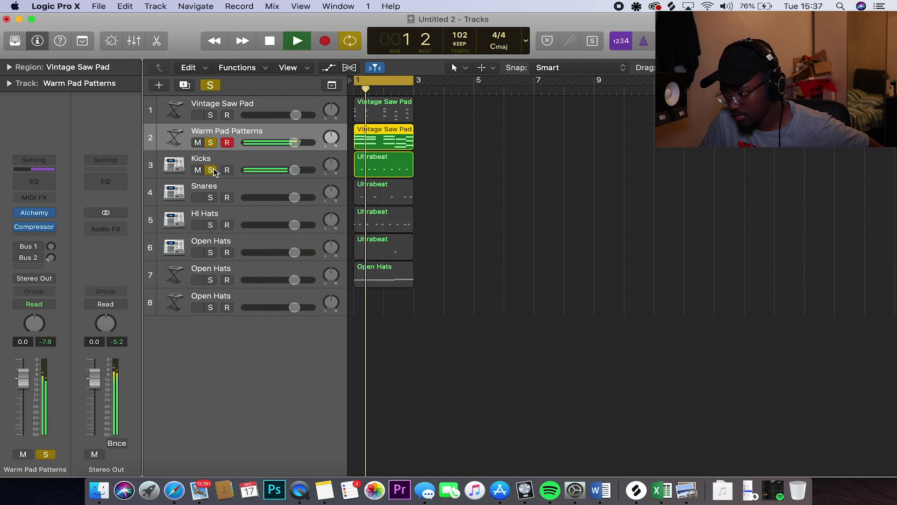
key(space)
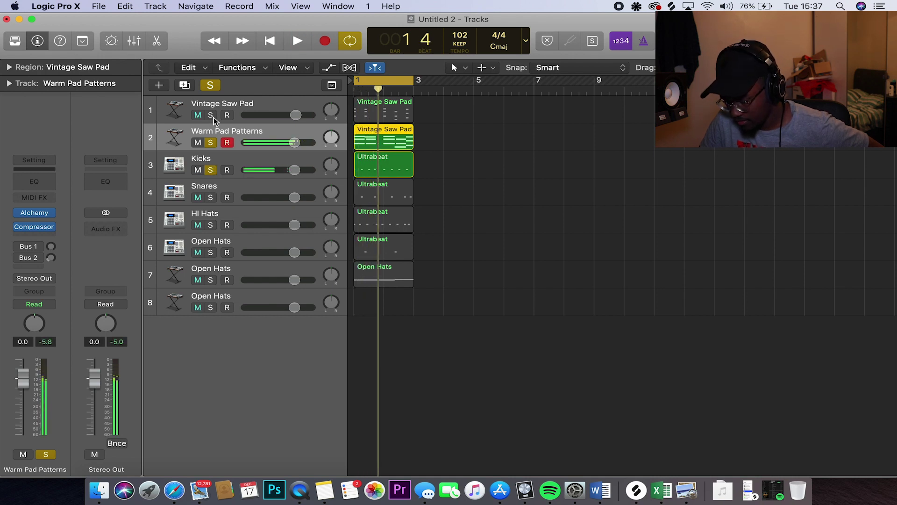
click(211, 115)
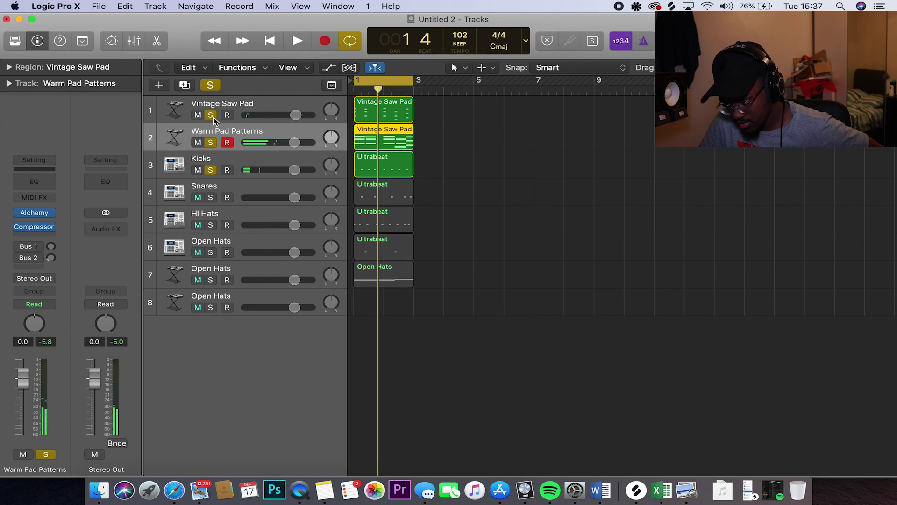
key(space)
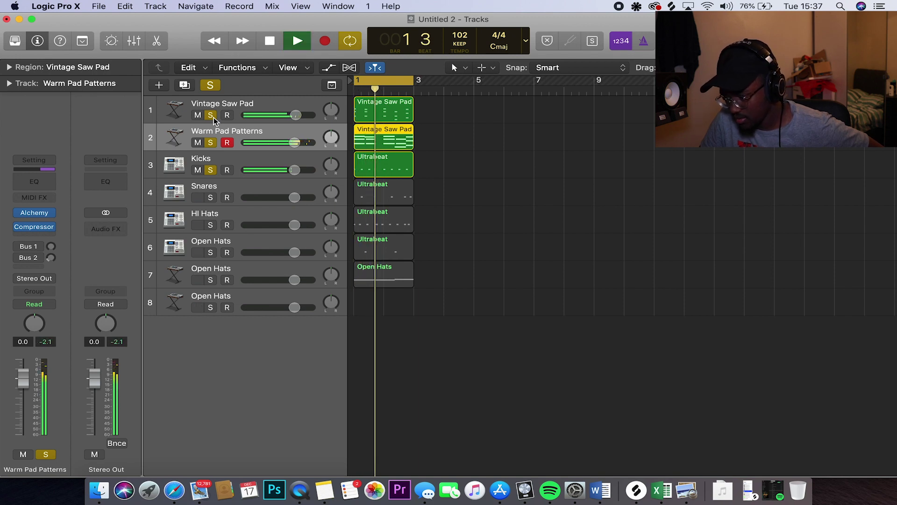
key(space)
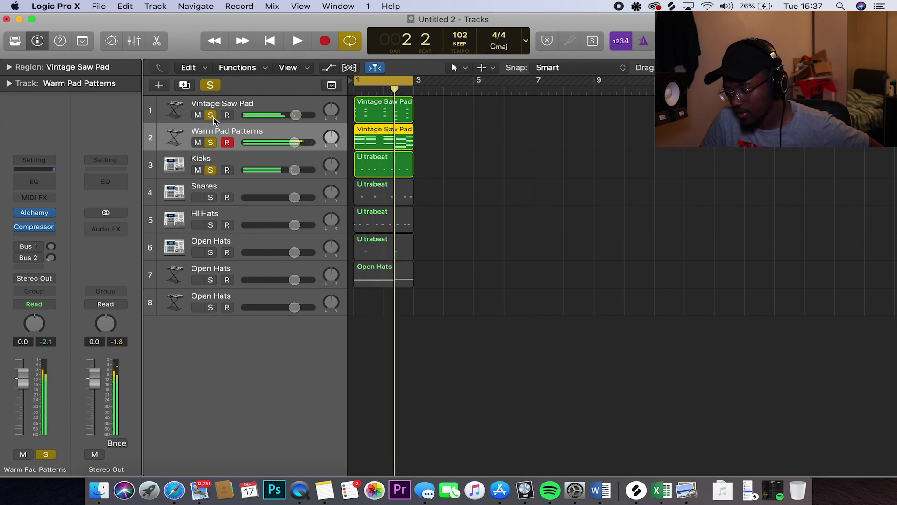
- Clear all solos and play the full arrangement
click(212, 87)
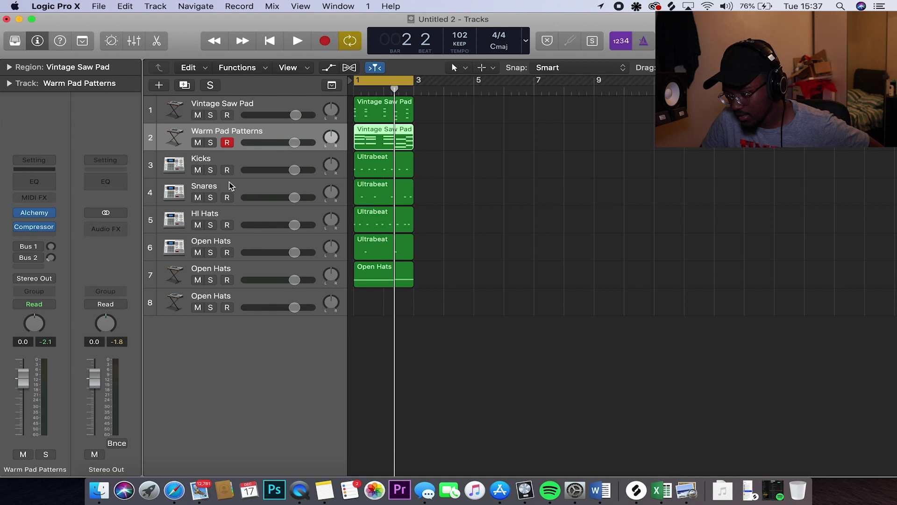
key(space)
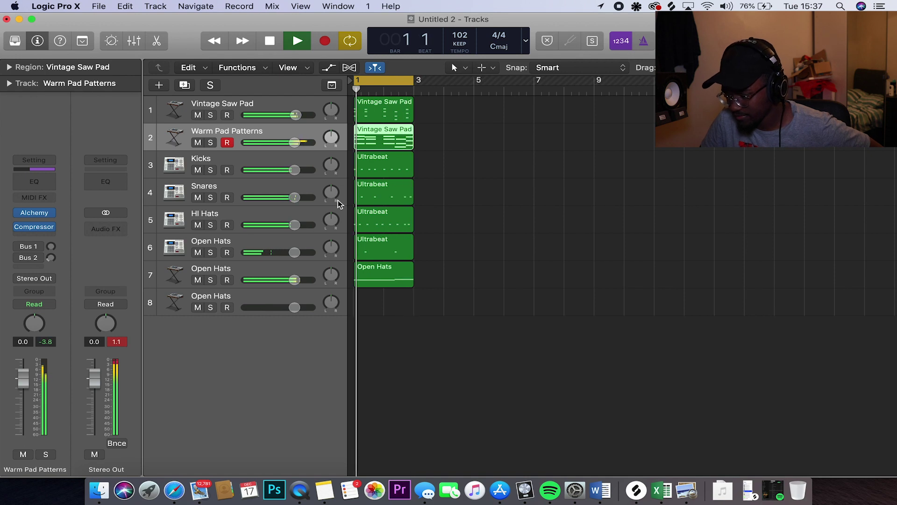
key(space)
- Solo track 7, rename it from Open Hats to 'Bass', and check its Distortion II plugin
click(213, 275)
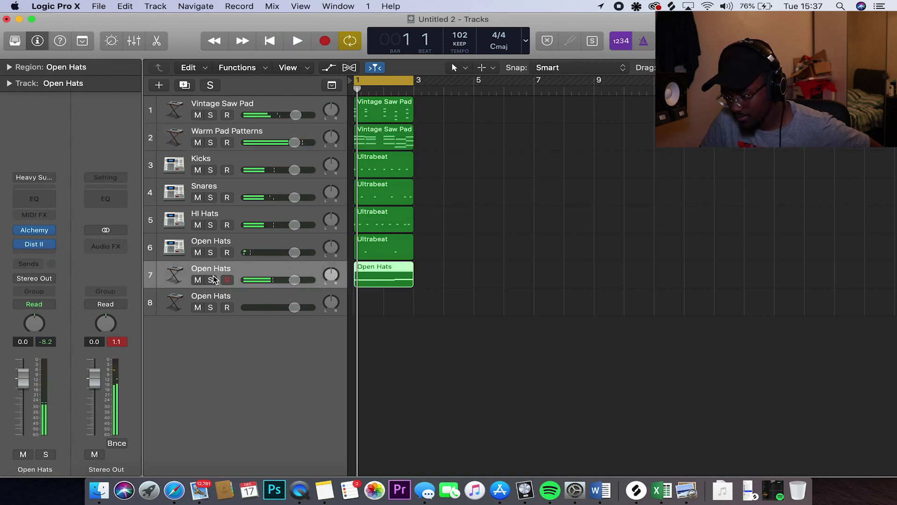
click(211, 280)
double_click(210, 272)
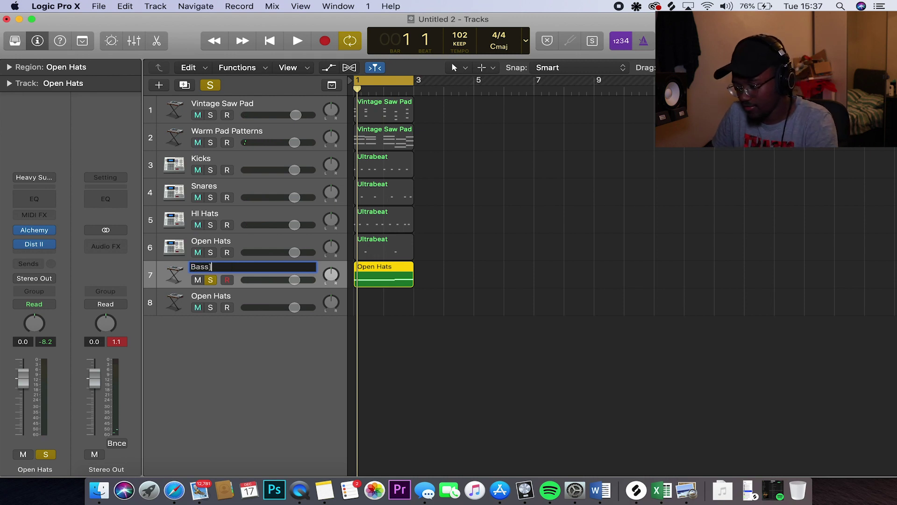
text(Bass)
key(Return)
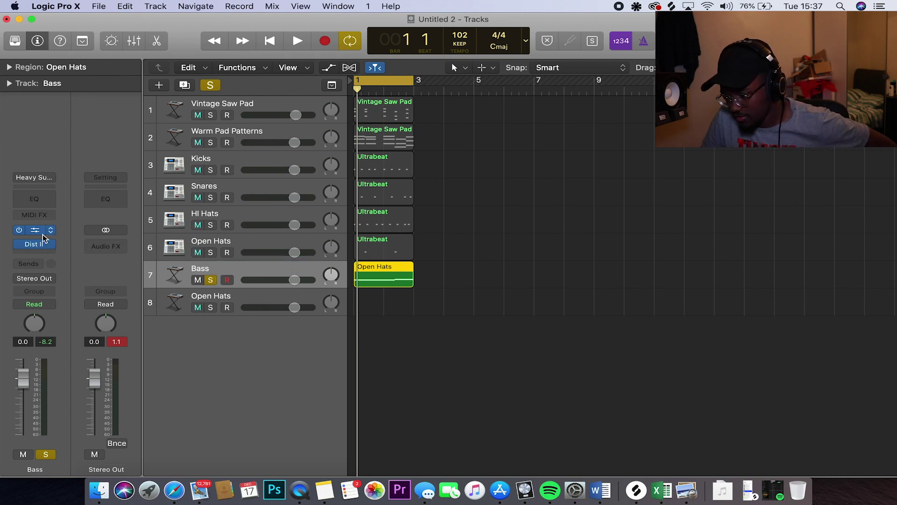
click(35, 244)
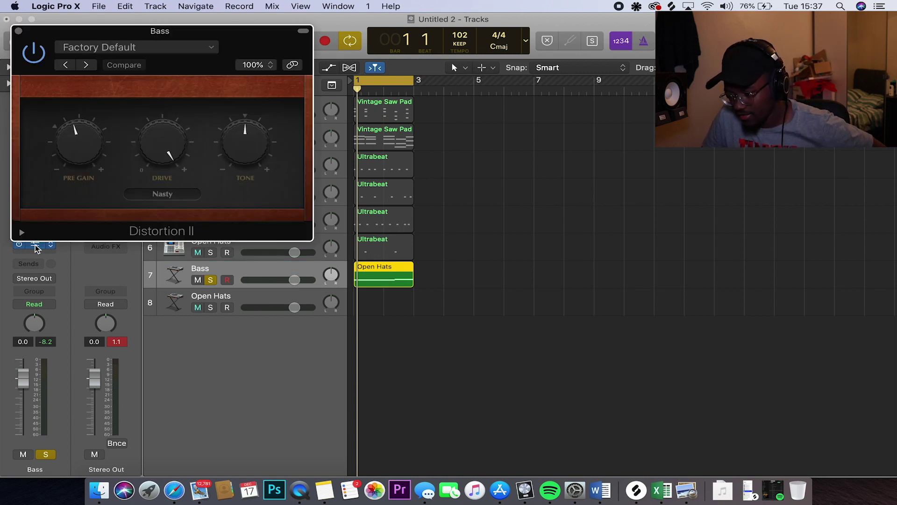
click(18, 32)
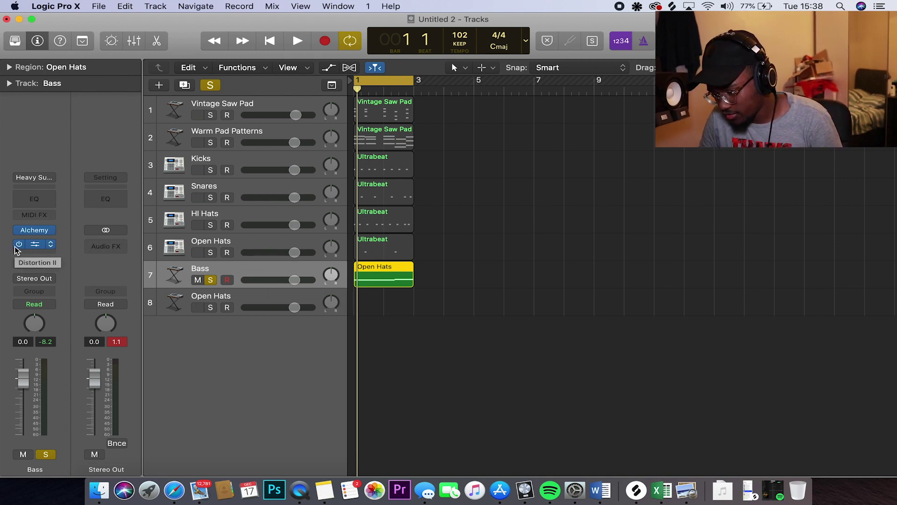
- Play the soloed Bass, then clear its solo and play the whole beat together
key(space)
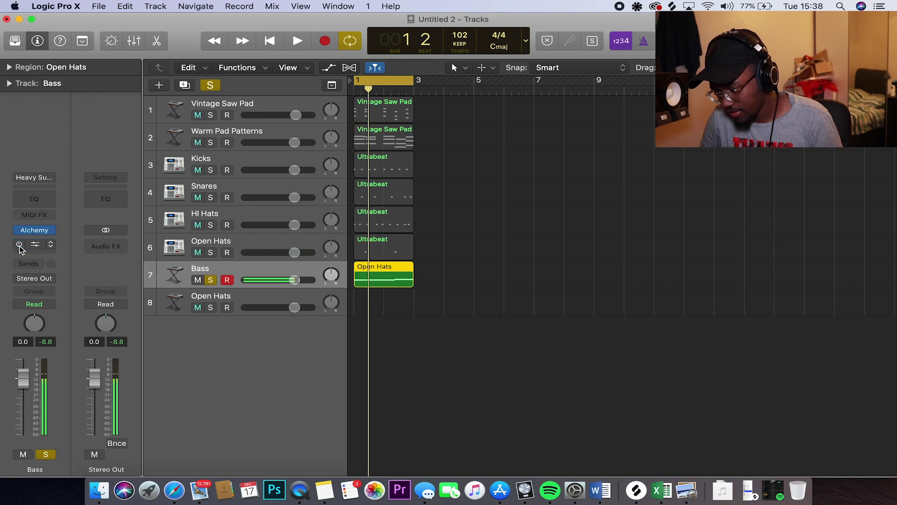
key(space)
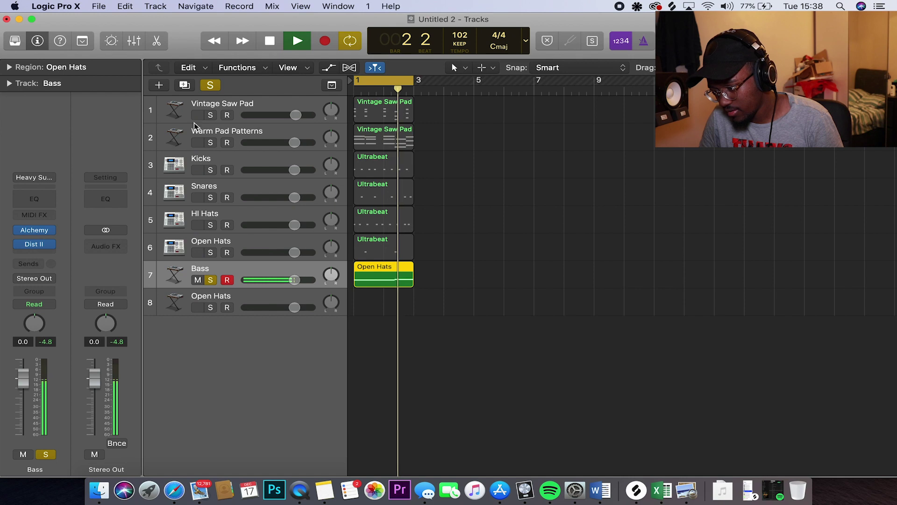
key(space)
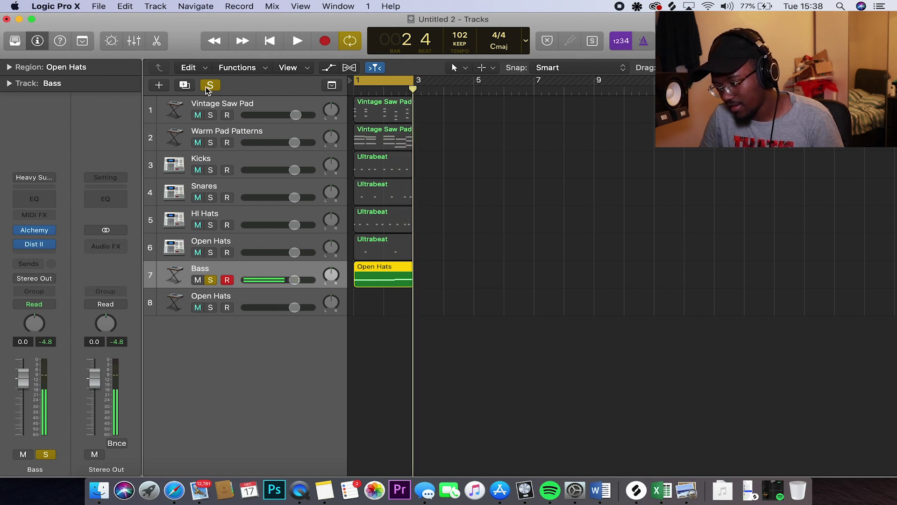
click(209, 87)
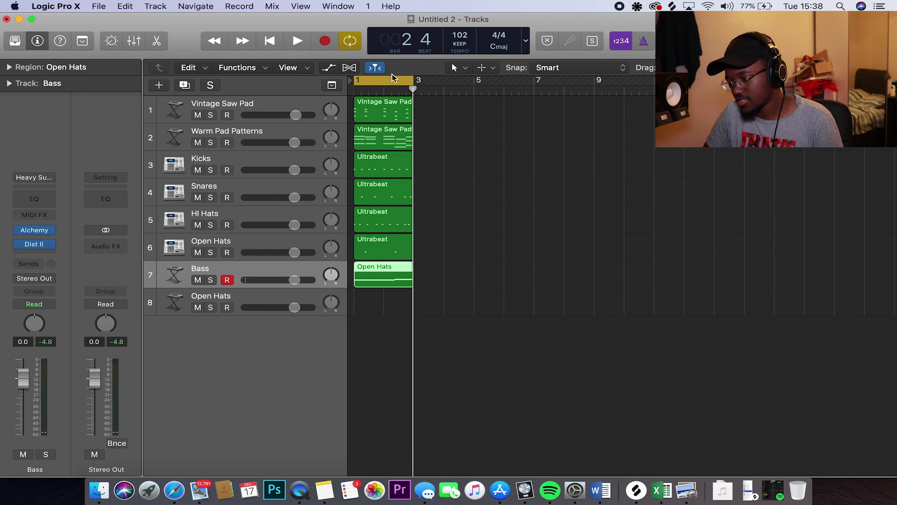
key(space)
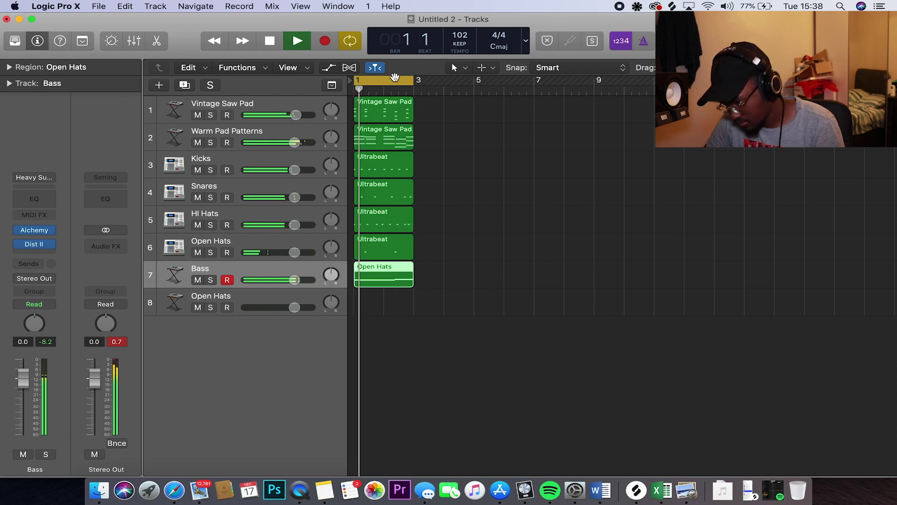
- Switch off cycle looping over bars 1–3 so playback continues past bar 3
click(395, 81)
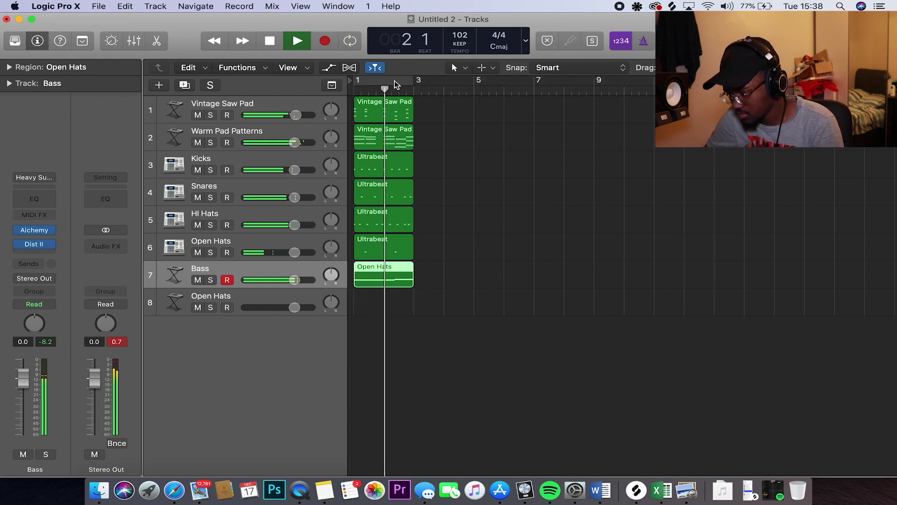